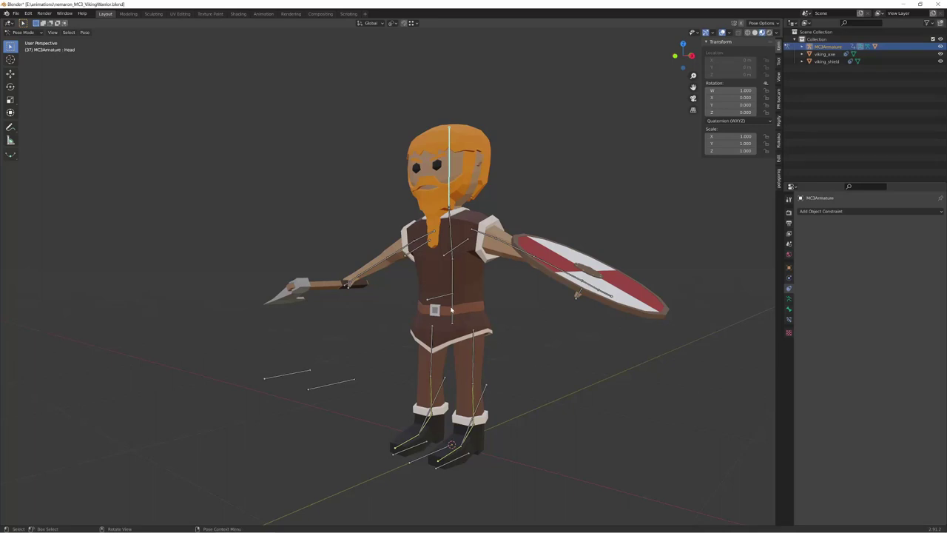
Inspect the Viking rig, selecting the Root, Belly, left thumb and foot bones from several angles
{"action": "left_click", "coordinate": [451, 302]}
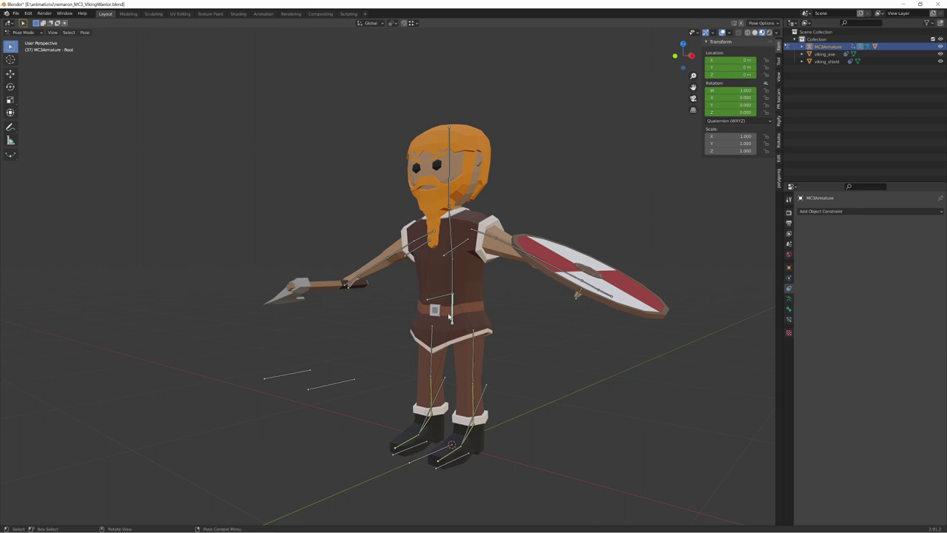
{"action": "left_click", "coordinate": [438, 300]}
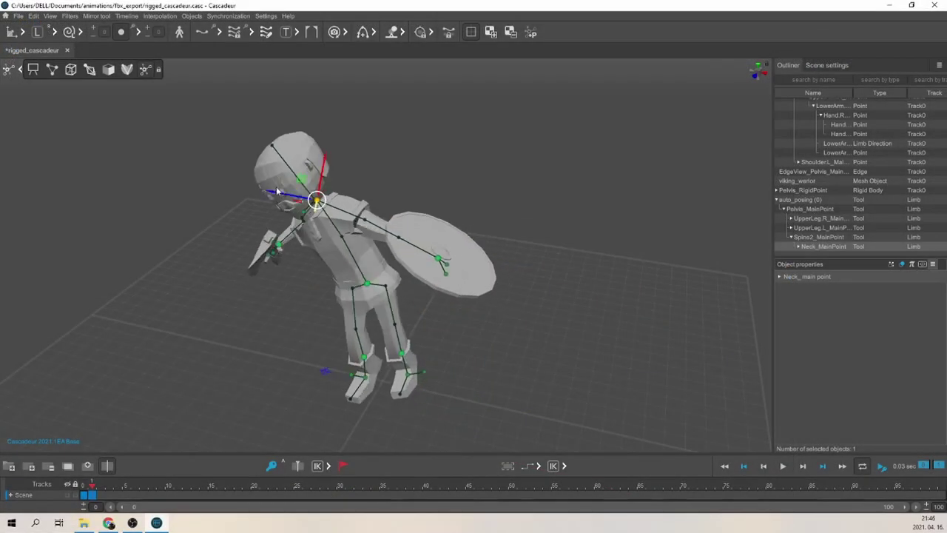
{"action": "left_click_drag", "start_coordinate": [277, 191], "coordinate": [415, 199]}
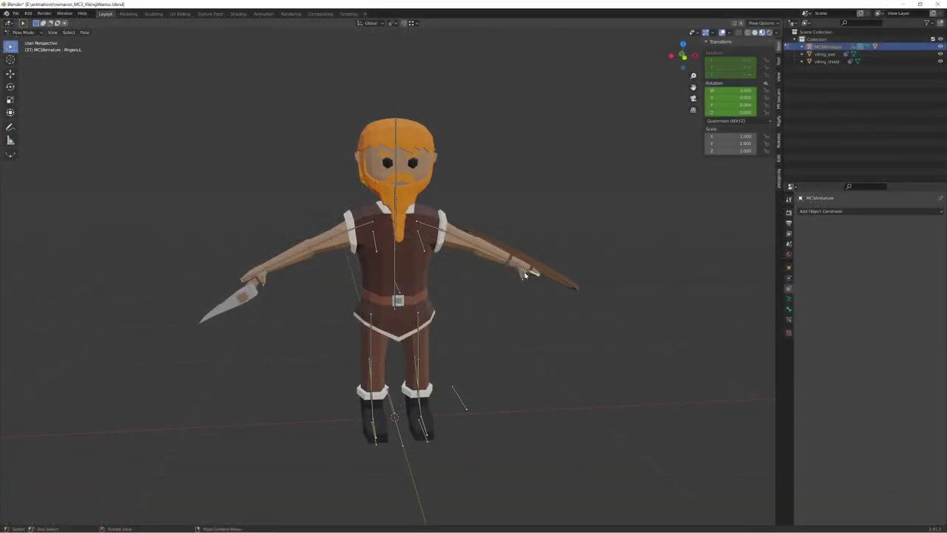
{"action": "left_click", "coordinate": [524, 275]}
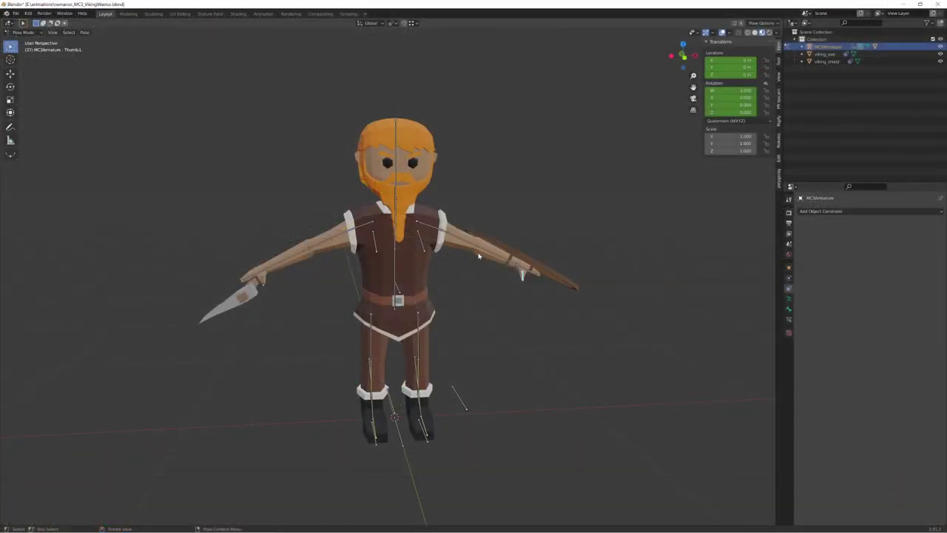
{"action": "middle_click_drag", "start_coordinate": [449, 380], "coordinate": [441, 397]}
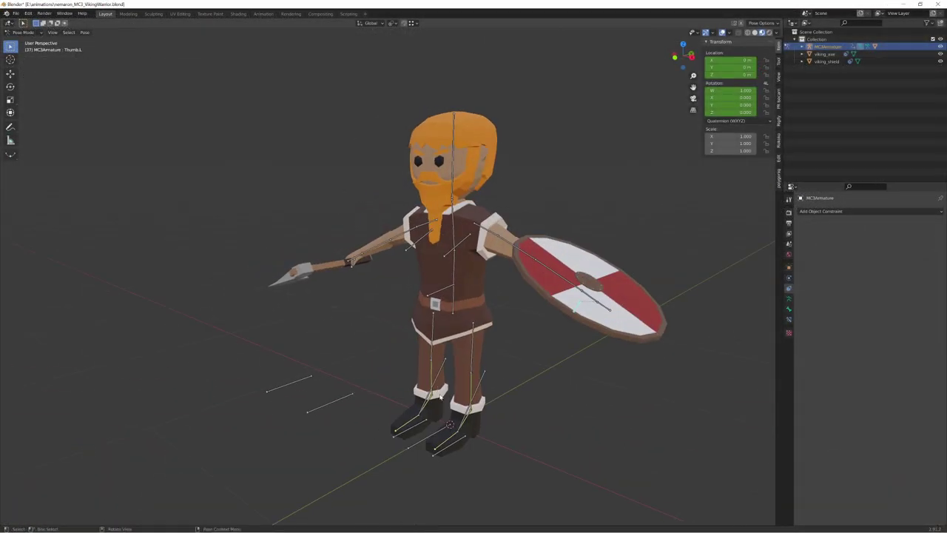
{"action": "left_click", "coordinate": [437, 437]}
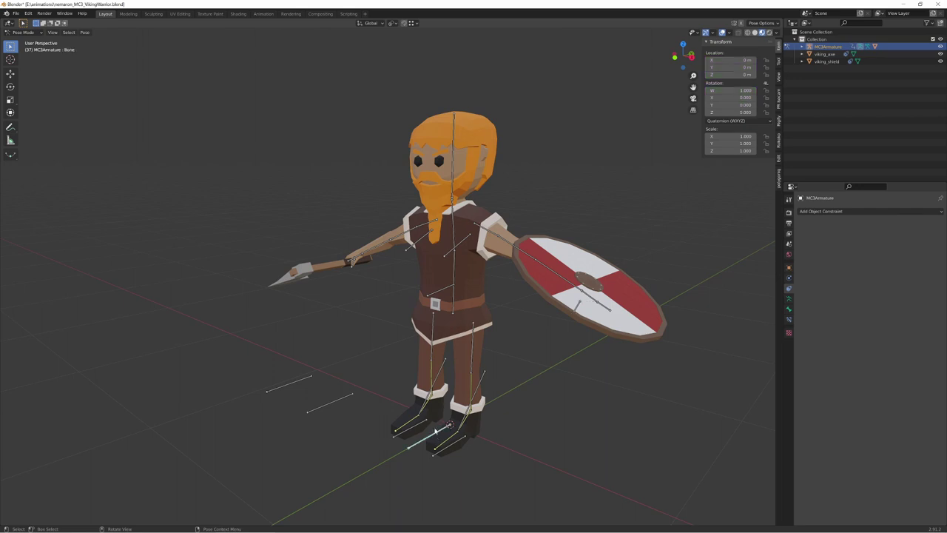
{"action": "left_click", "coordinate": [454, 304]}
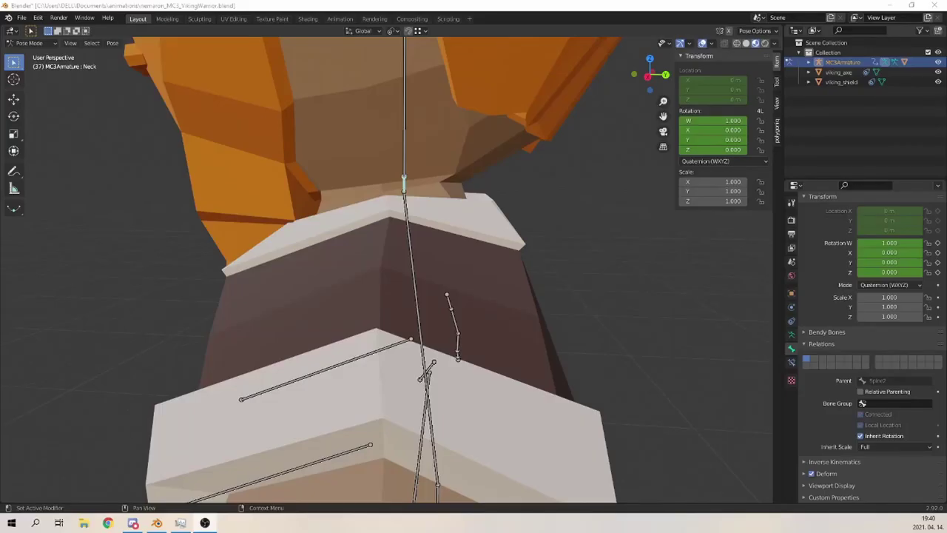
{"action": "scroll", "coordinate": [347, 142], "scroll_direction": "down", "scroll_amount": 8}
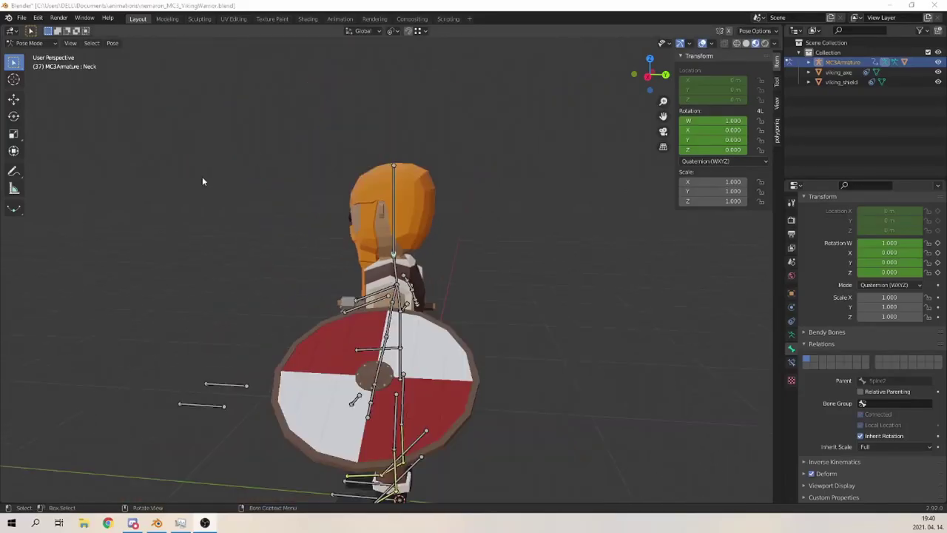
{"action": "middle_click_drag", "start_coordinate": [222, 202], "coordinate": [318, 207]}
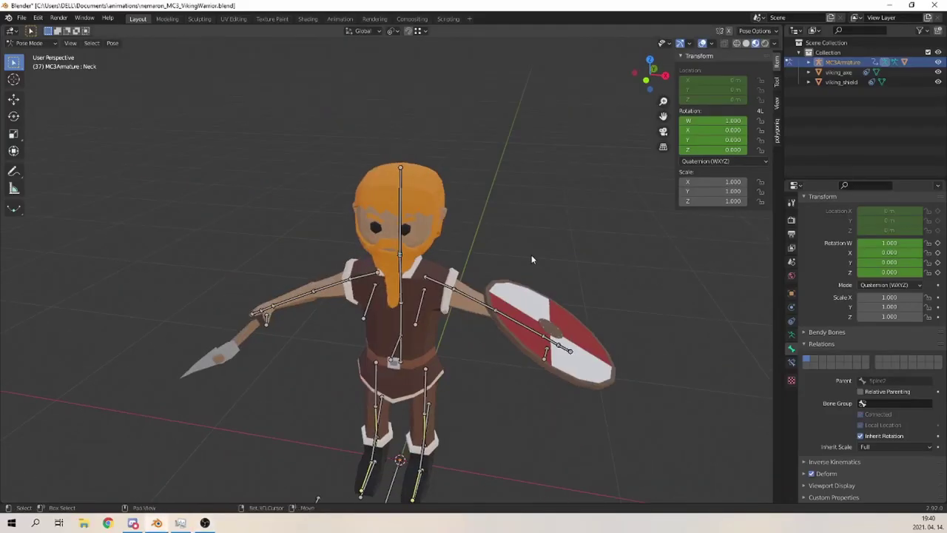
{"action": "middle_click_drag", "start_coordinate": [531, 256], "coordinate": [507, 363]}
{"action": "scroll", "coordinate": [503, 378], "scroll_direction": "up", "scroll_amount": 4}
{"action": "middle_click_drag", "start_coordinate": [499, 397], "coordinate": [489, 318]}
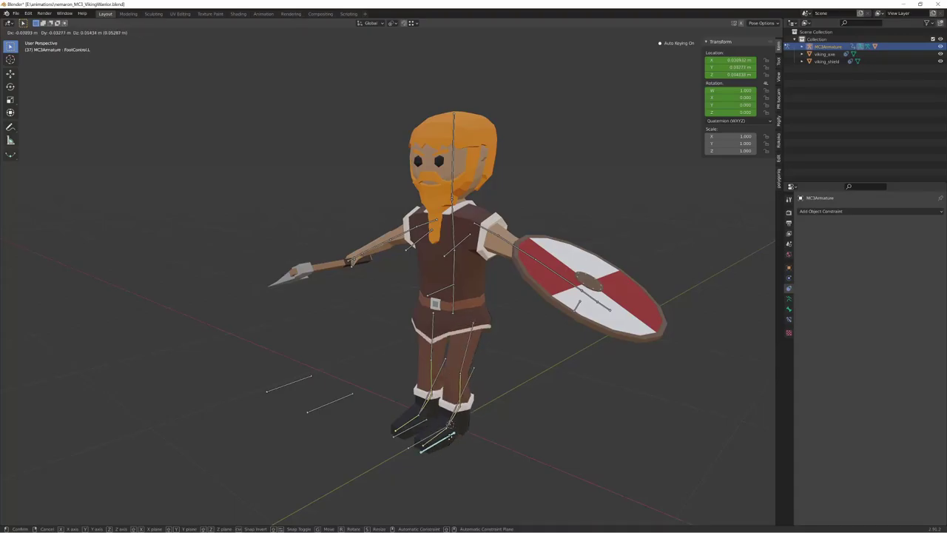
Switch off Deform for the left leg IK, foot control and leg pole bones, then toggle Object/Pose Mode
{"action": "right_click", "coordinate": [451, 421]}
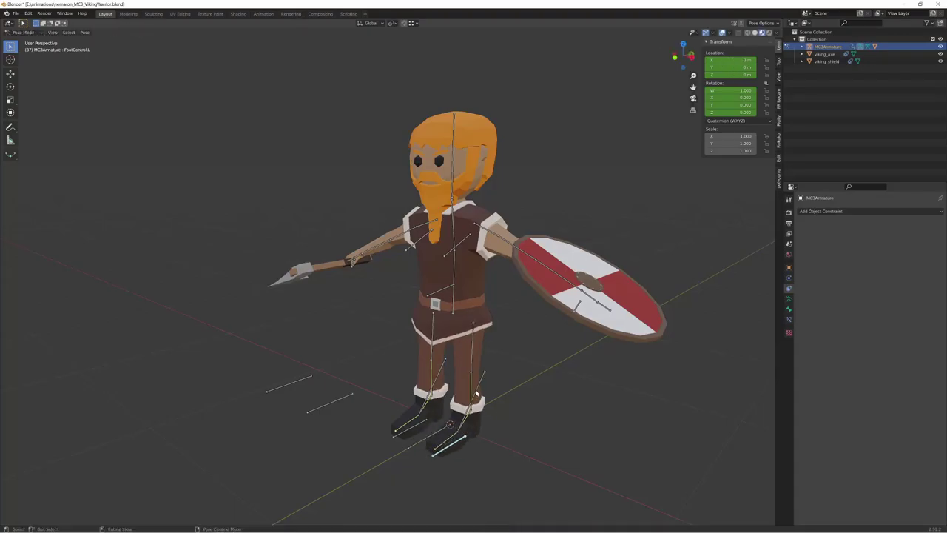
{"action": "left_click", "coordinate": [477, 392]}
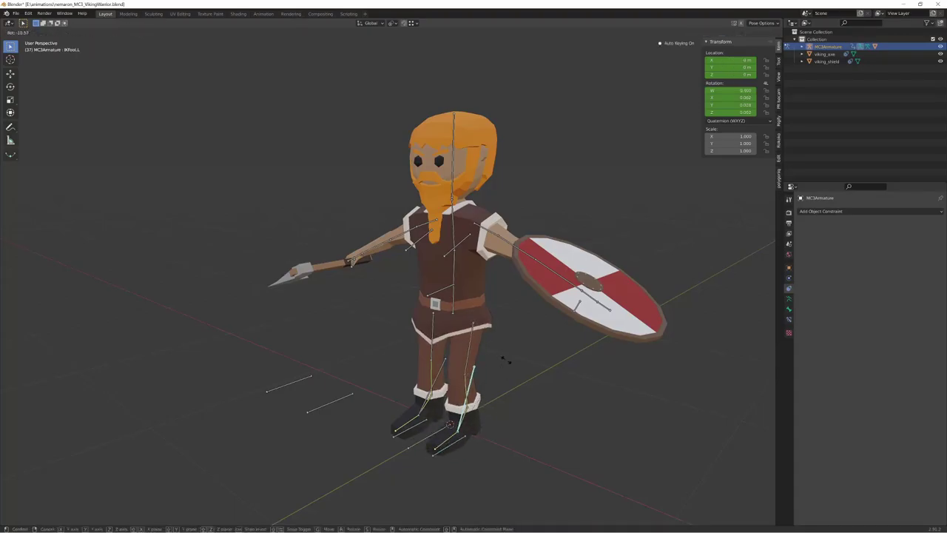
{"action": "left_click", "coordinate": [789, 308]}
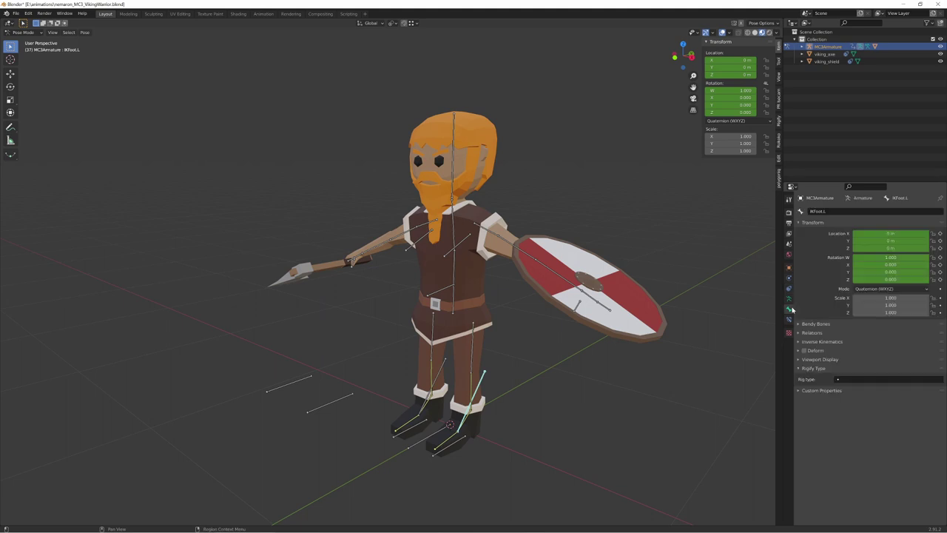
{"action": "left_click", "coordinate": [460, 441]}
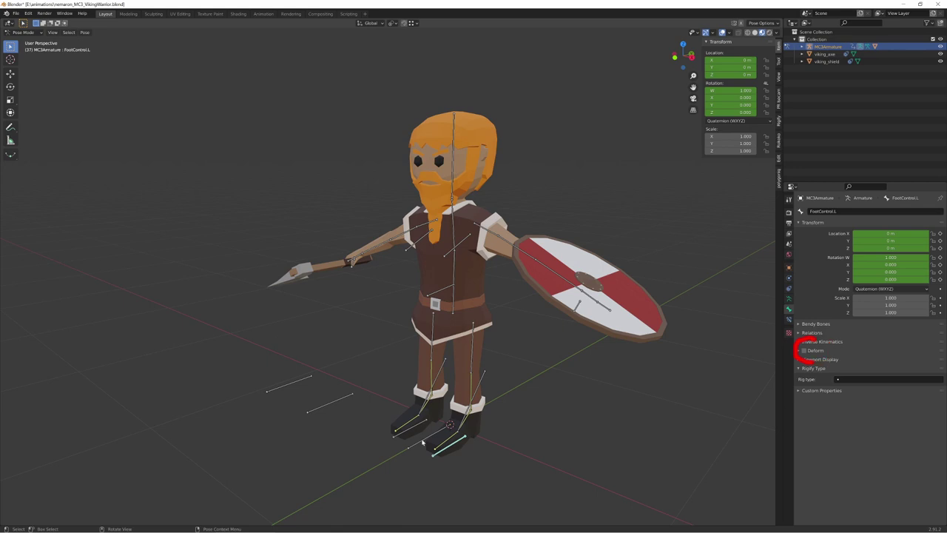
{"action": "left_click", "coordinate": [422, 442]}
{"action": "middle_click_drag", "start_coordinate": [487, 437], "coordinate": [244, 370]}
{"action": "left_click", "coordinate": [273, 384]}
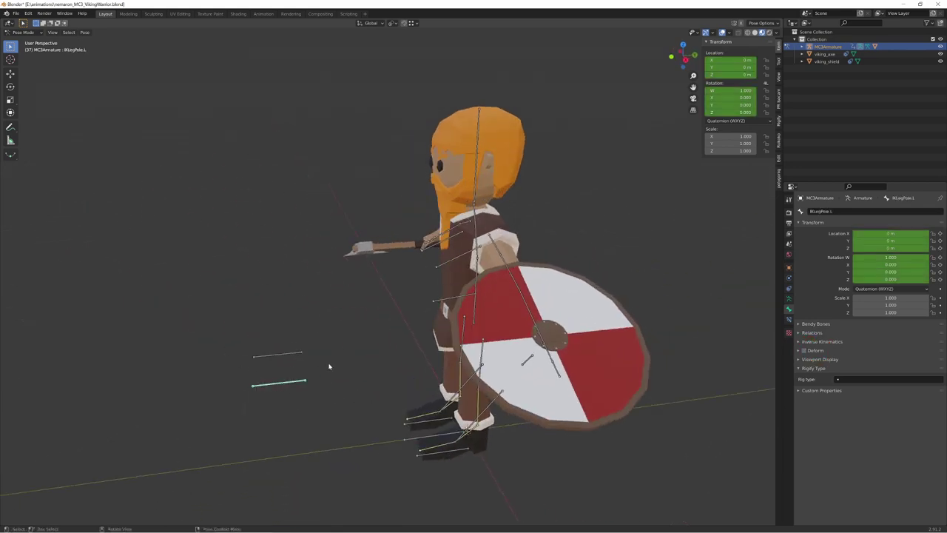
{"action": "middle_click_drag", "start_coordinate": [327, 366], "coordinate": [408, 344]}
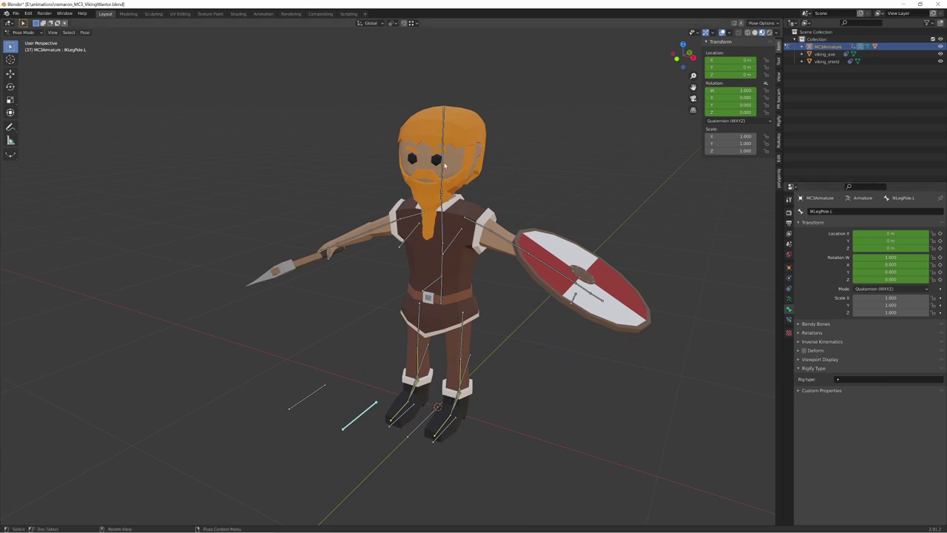
{"action": "left_click", "coordinate": [444, 166]}
{"action": "left_click", "coordinate": [442, 168]}
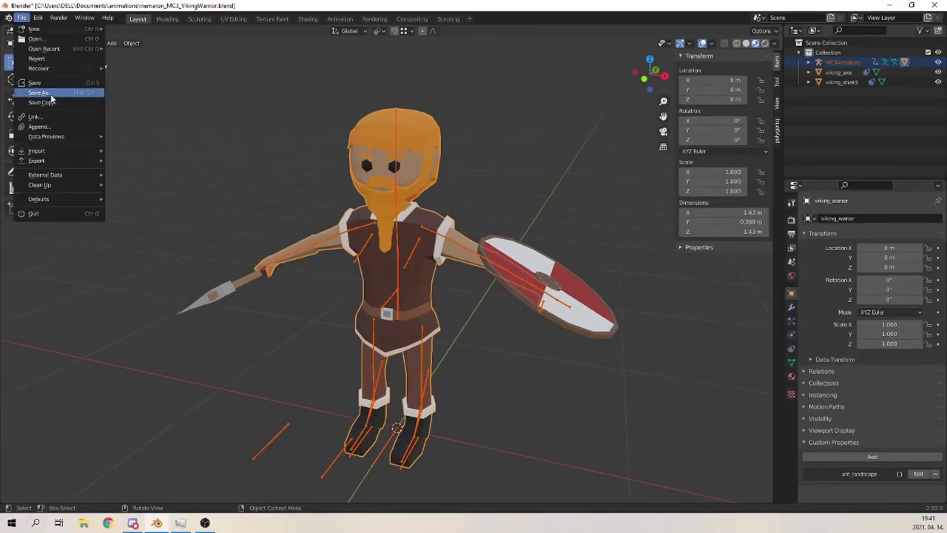
Save As, choosing rescaled_VikingWarrior.blend in the animations folder as the target file
{"action": "left_click", "coordinate": [52, 93]}
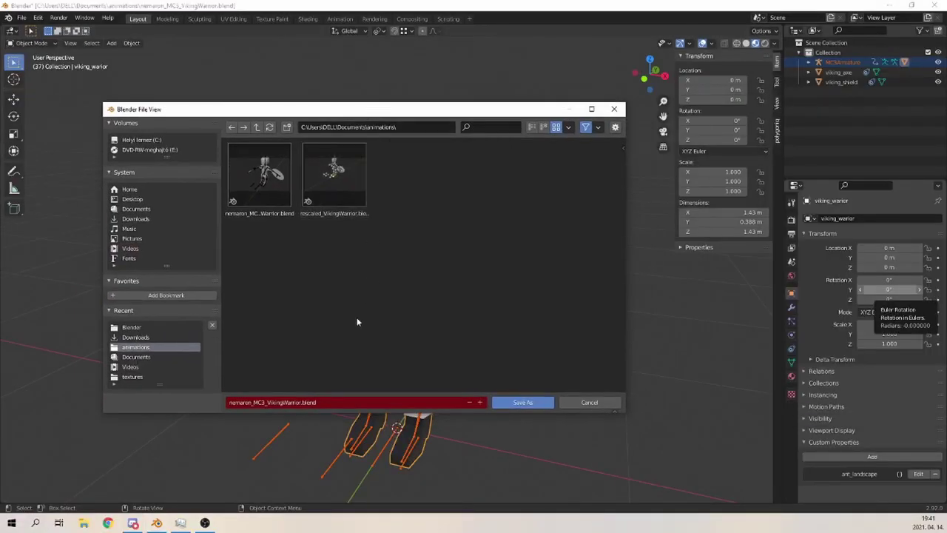
{"action": "left_click", "coordinate": [299, 402]}
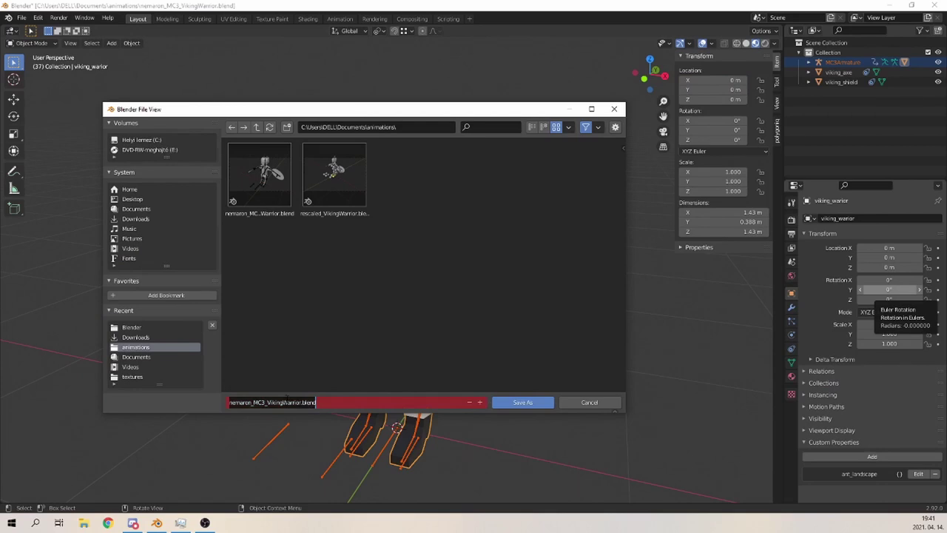
{"action": "left_click", "coordinate": [296, 279]}
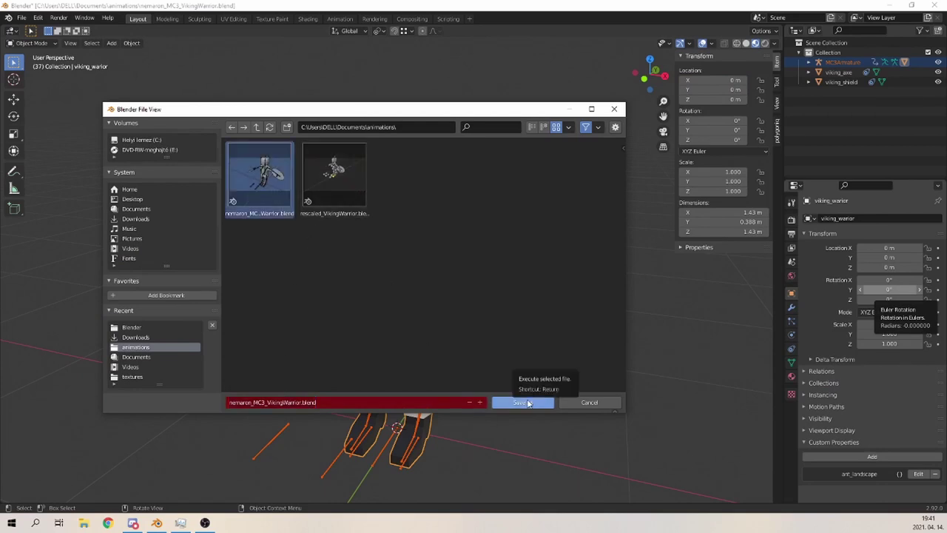
{"action": "left_click", "coordinate": [339, 152]}
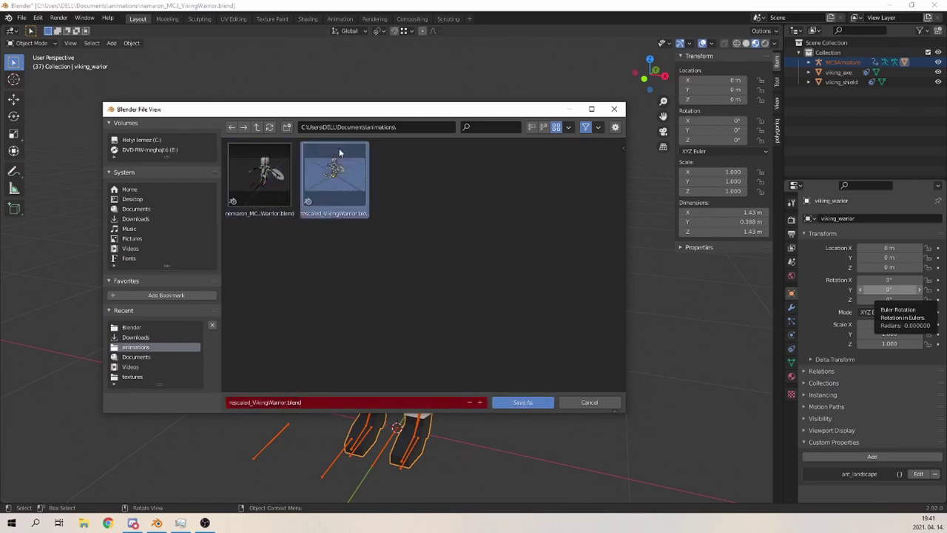
{"action": "left_click", "coordinate": [522, 403]}
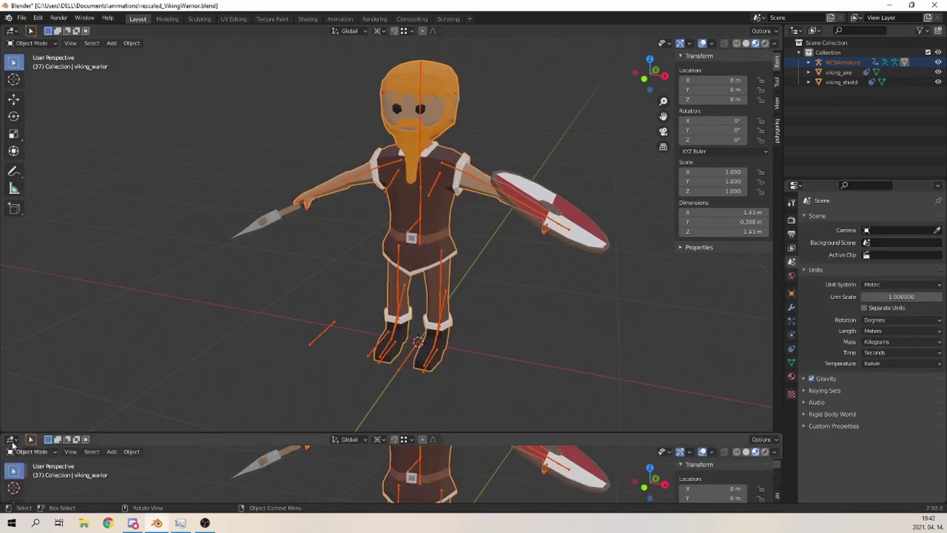
Turn the lower area into a Timeline, leave Auto Keying off, and return the playhead to frame 1
{"action": "left_click", "coordinate": [11, 439]}
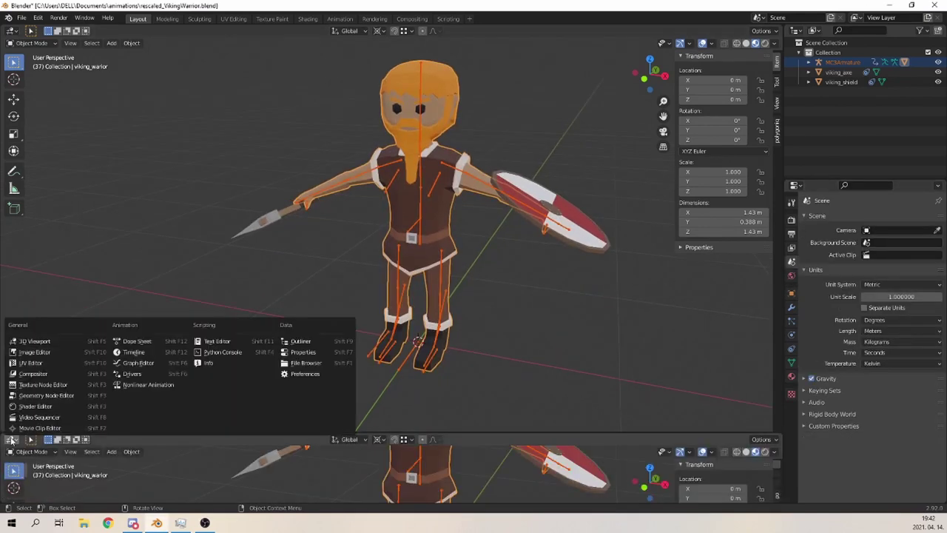
{"action": "left_click", "coordinate": [135, 352]}
{"action": "left_click", "coordinate": [352, 439]}
{"action": "left_click", "coordinate": [352, 440]}
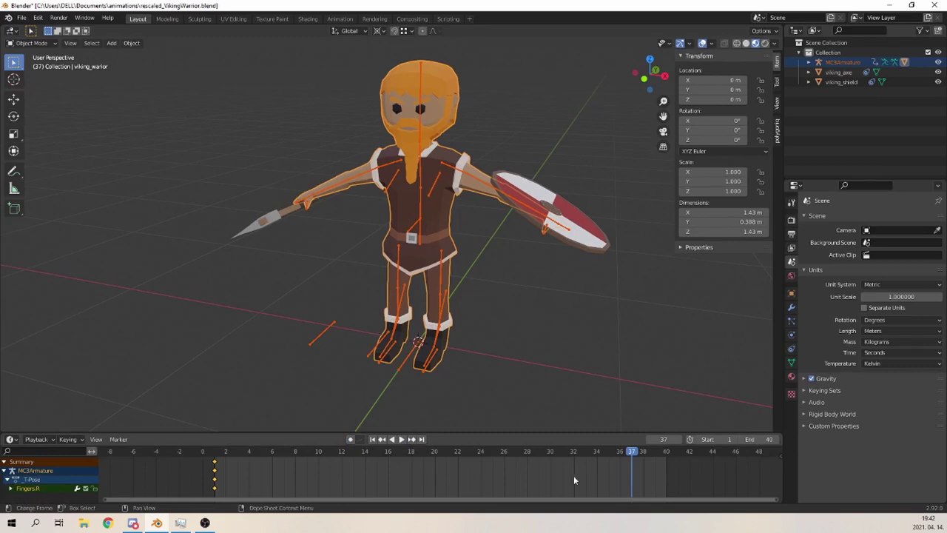
{"action": "left_click_drag", "start_coordinate": [626, 452], "coordinate": [214, 452]}
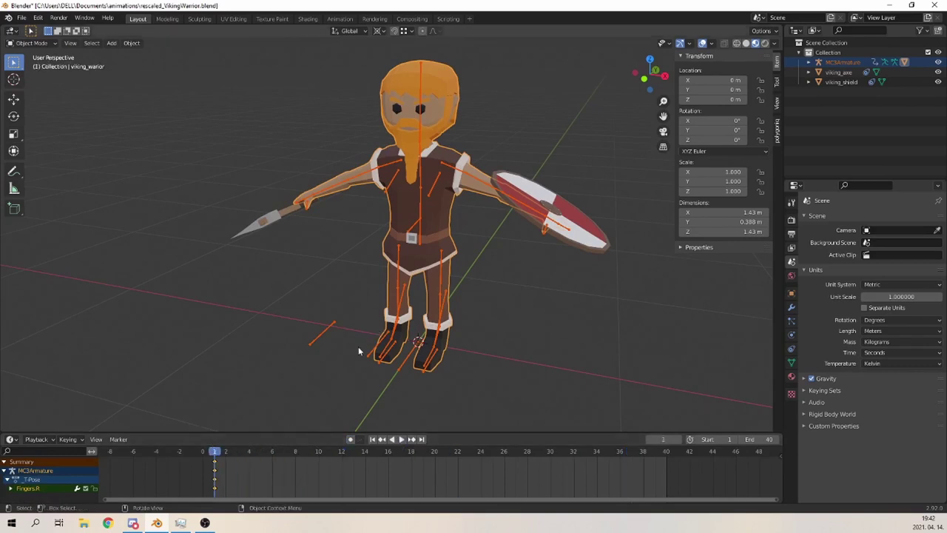
{"action": "scroll", "coordinate": [358, 351], "scroll_direction": "up", "scroll_amount": 2}
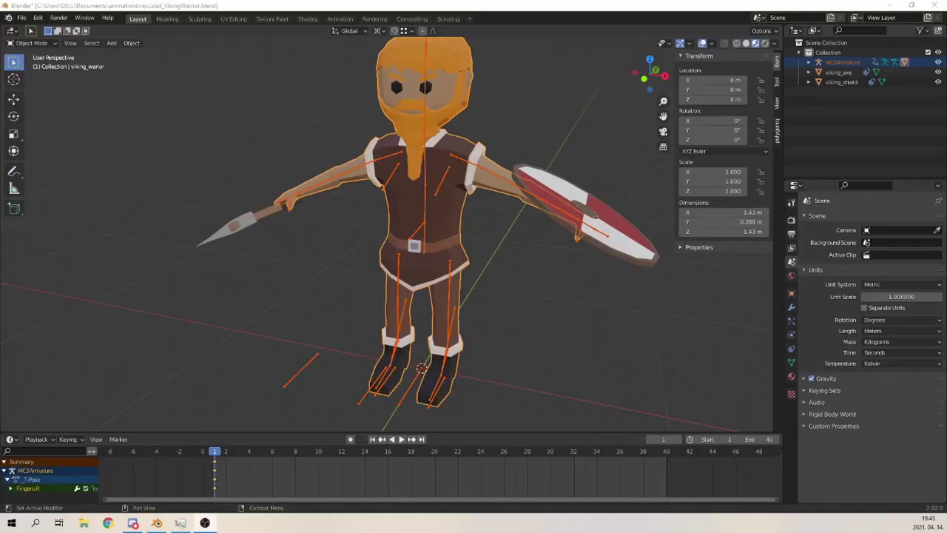
Set the scene Unit Scale to 0.01 and the Length unit to Centimeters
{"action": "left_click", "coordinate": [790, 261]}
{"action": "left_click", "coordinate": [898, 297]}
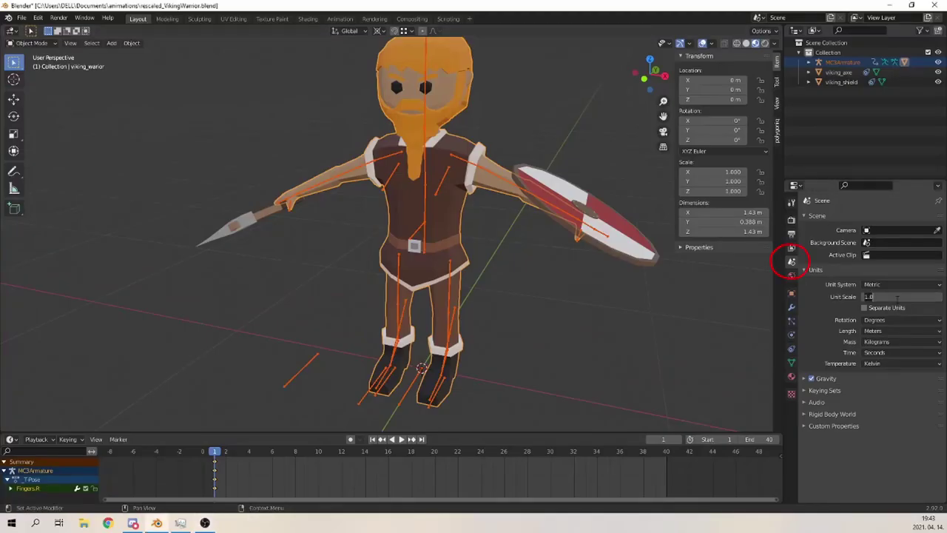
{"action": "type", "text": "0.01"}
{"action": "key", "text": "Return"}
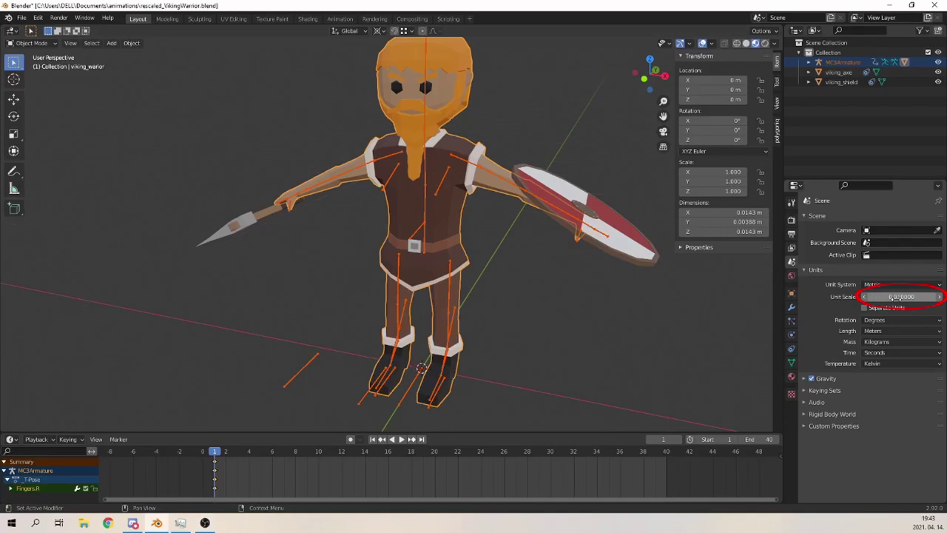
{"action": "left_click", "coordinate": [876, 332]}
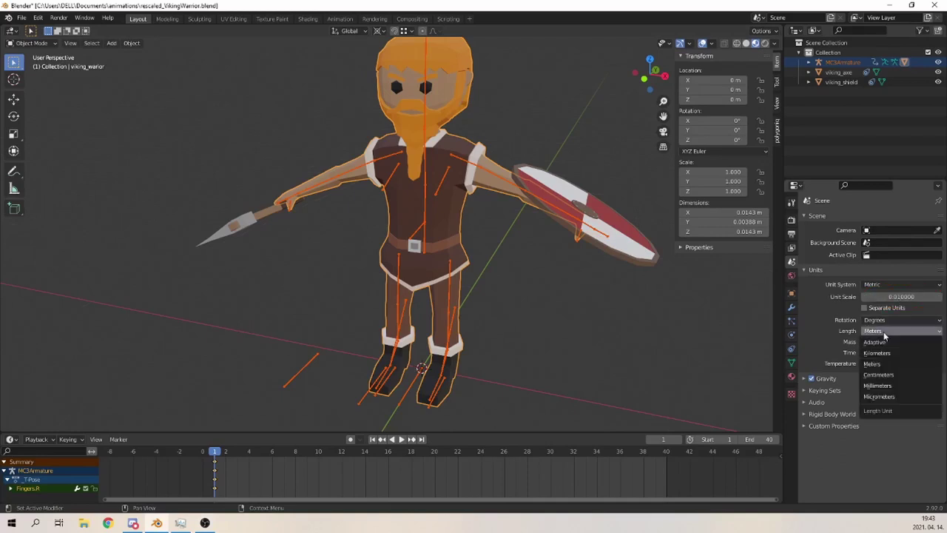
{"action": "left_click", "coordinate": [878, 376]}
{"action": "scroll", "coordinate": [601, 269], "scroll_direction": "down", "scroll_amount": 2}
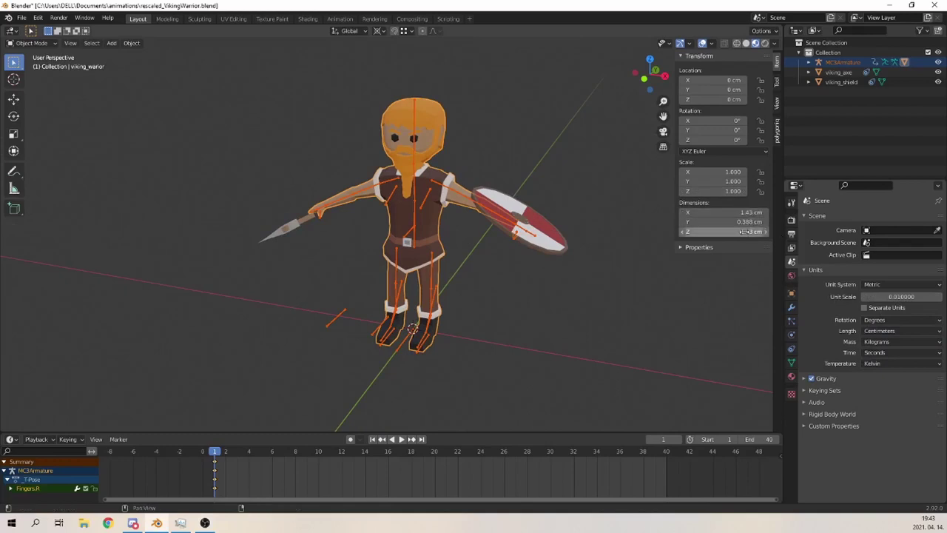
Enlarge the armature 100 times and apply its scale so it reads 1.000
{"action": "type", "text": "s"}
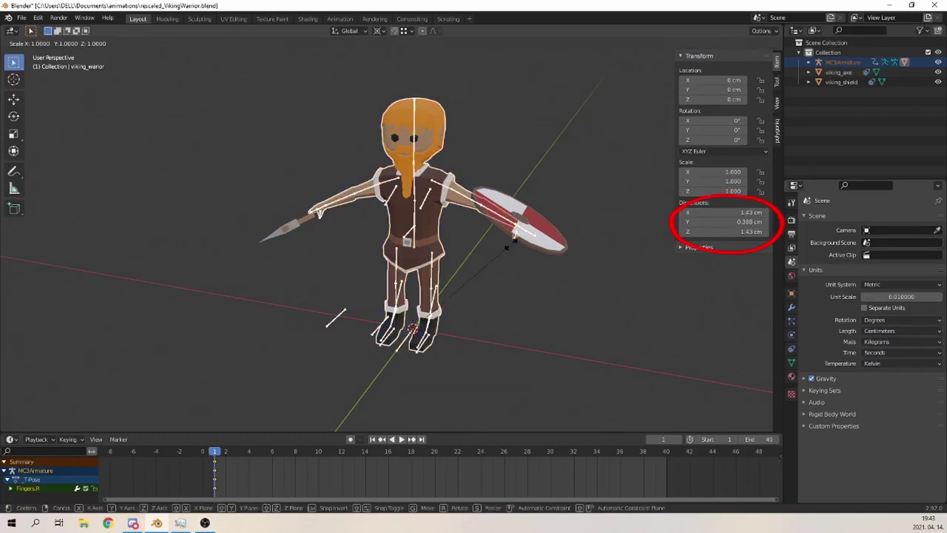
{"action": "type", "text": "100"}
{"action": "key", "text": "Return"}
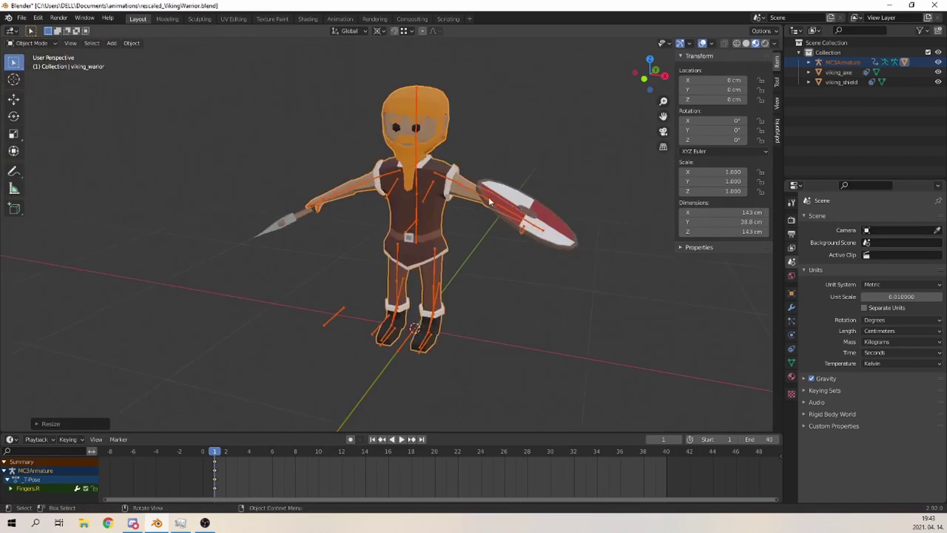
{"action": "scroll", "coordinate": [489, 197], "scroll_direction": "up", "scroll_amount": 1}
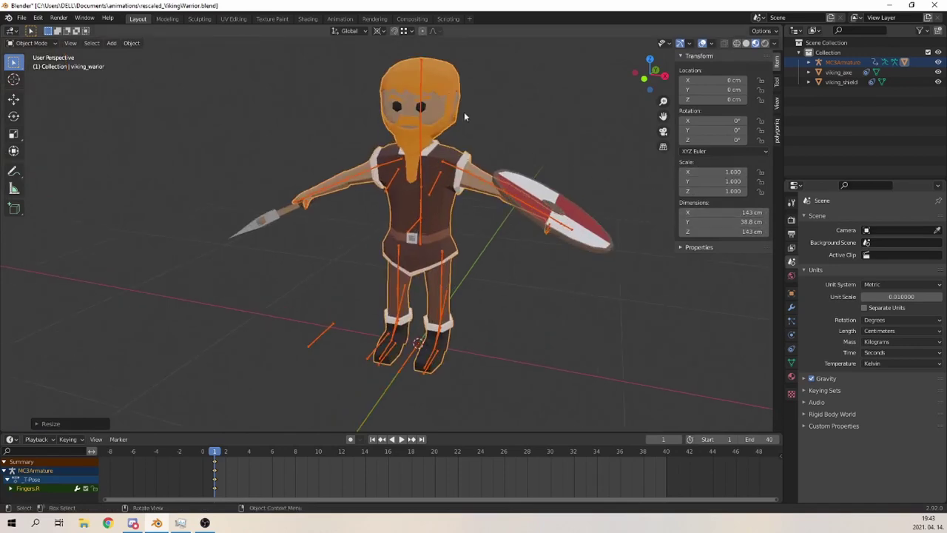
{"action": "left_click", "coordinate": [419, 106]}
{"action": "left_click", "coordinate": [438, 96]}
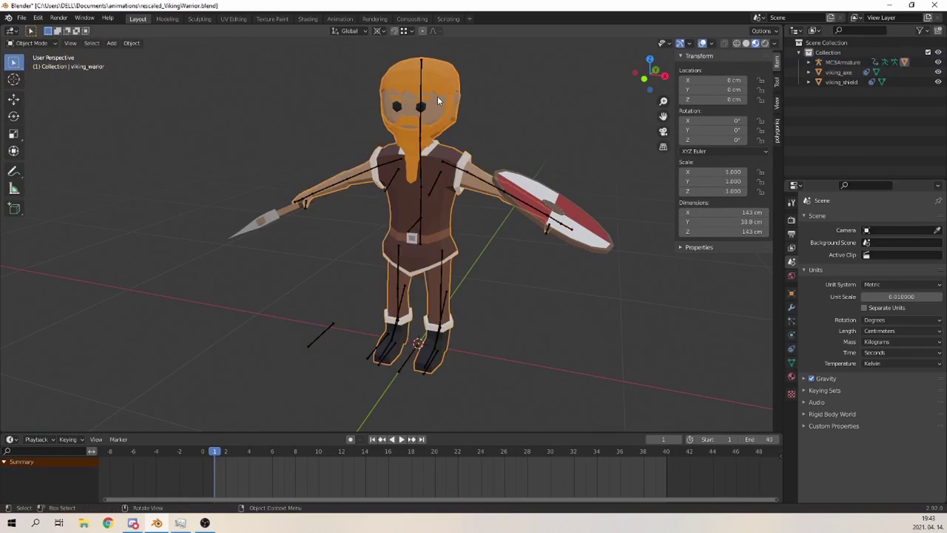
{"action": "left_click", "coordinate": [422, 85]}
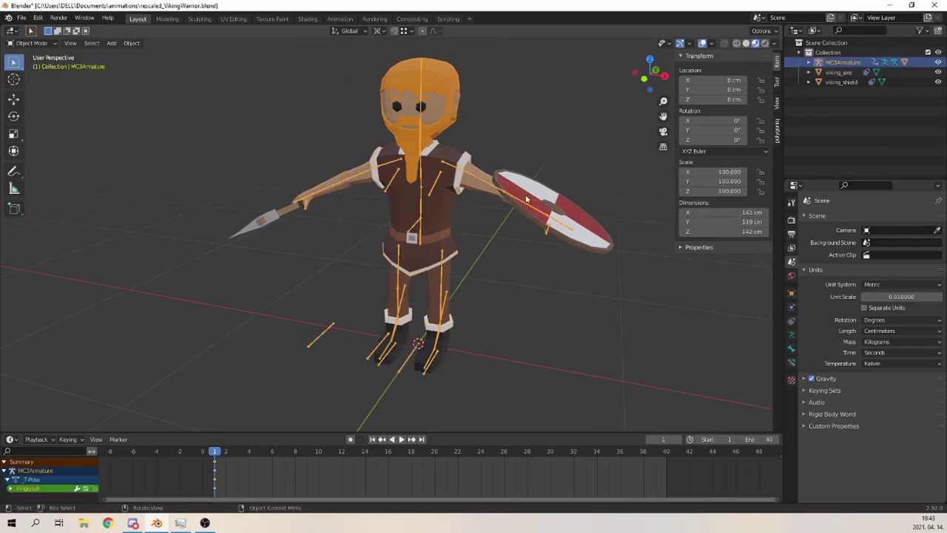
{"action": "key", "text": "ctrl+a"}
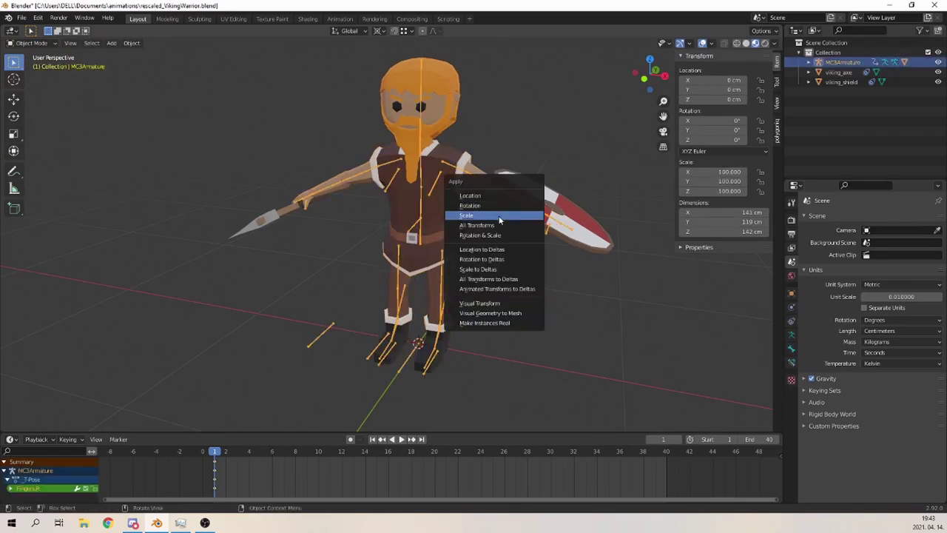
{"action": "left_click", "coordinate": [498, 217]}
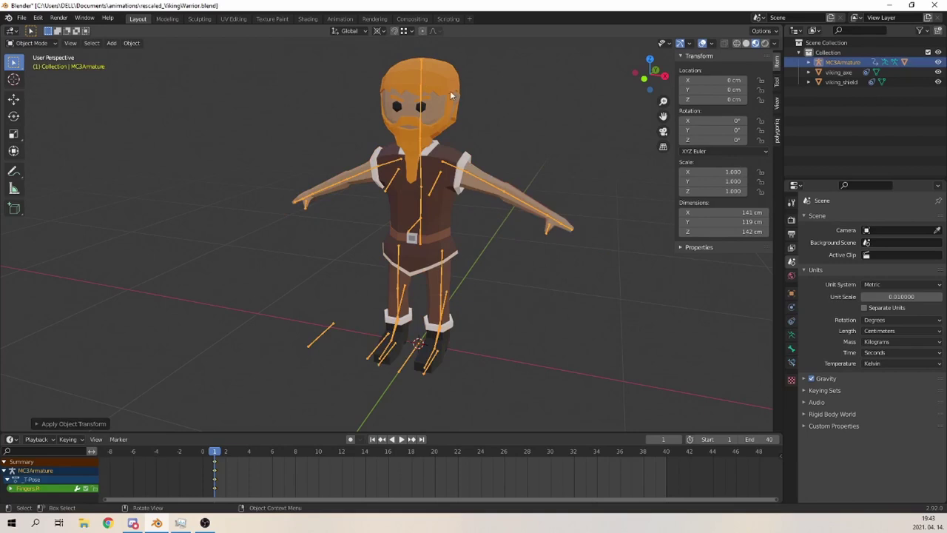
Select the viking axe and frame it in the view
{"action": "left_click", "coordinate": [450, 95]}
{"action": "key", "text": "KP_Decimal"}
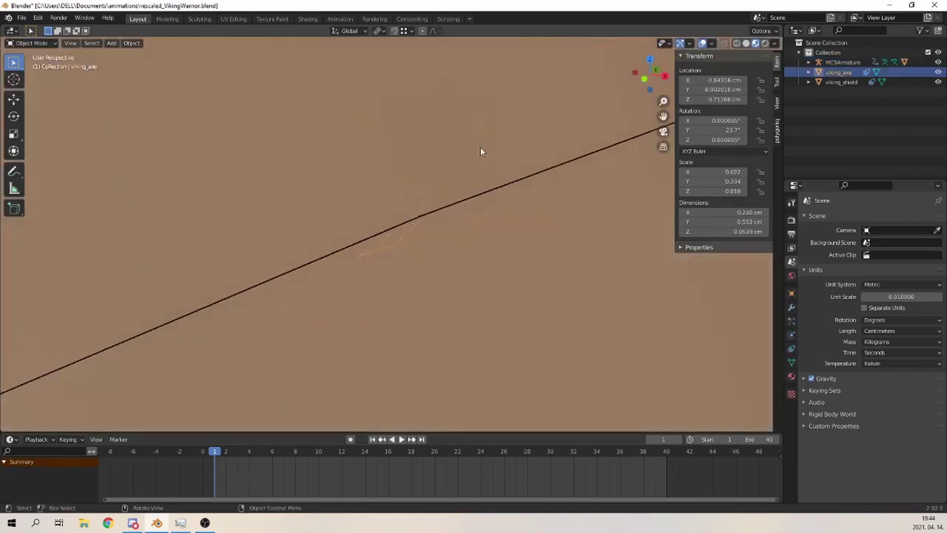
{"action": "scroll", "coordinate": [480, 148], "scroll_direction": "down", "scroll_amount": 8}
Scale the axe and shield up by 100 and move the shield into position
{"action": "type", "text": "s100"}
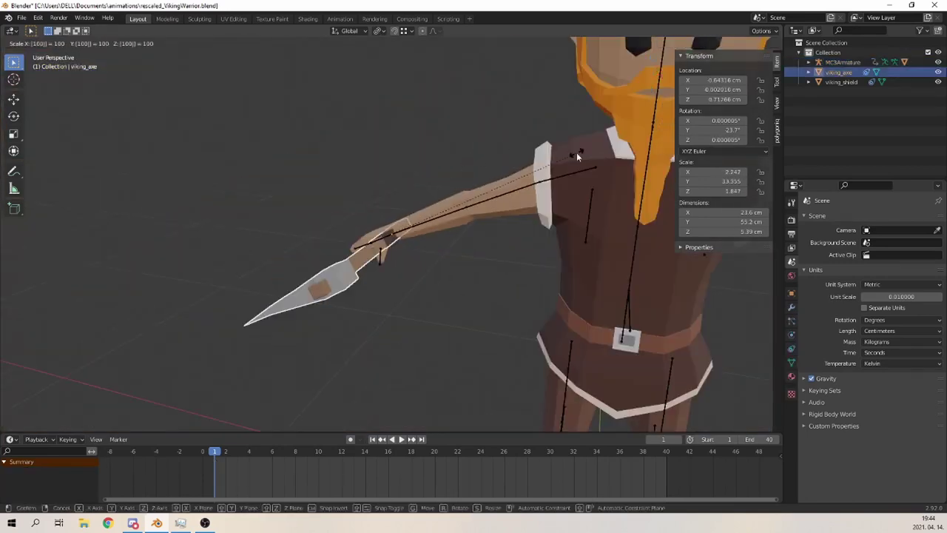
{"action": "key", "text": "Return"}
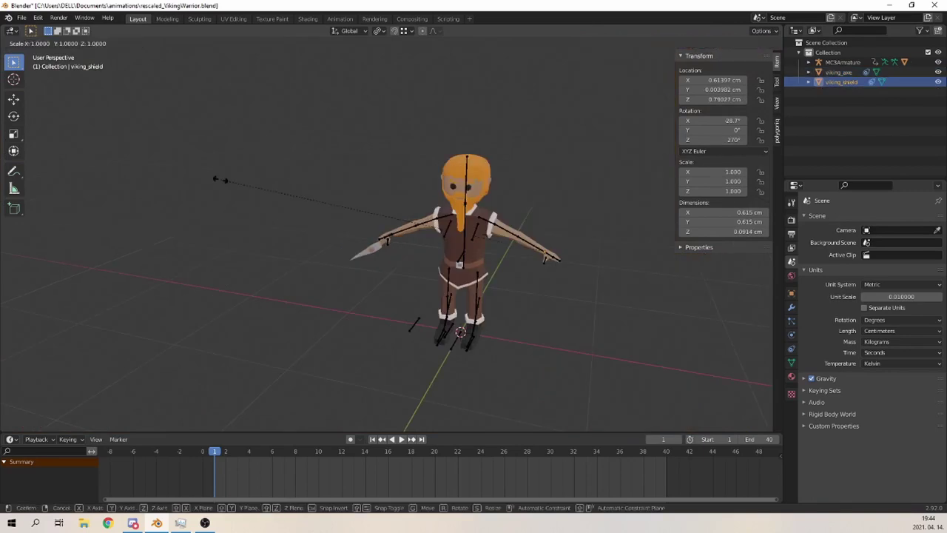
{"action": "type", "text": "s100"}
{"action": "key", "text": "Return"}
{"action": "key", "text": "KP_1"}
{"action": "scroll", "coordinate": [418, 248], "scroll_direction": "up", "scroll_amount": 5}
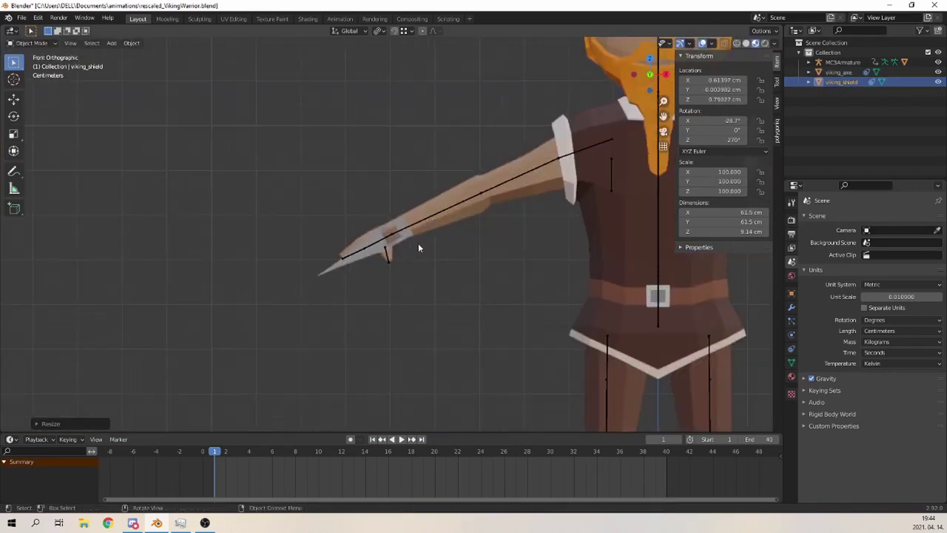
{"action": "scroll", "coordinate": [418, 248], "scroll_direction": "down", "scroll_amount": 5}
{"action": "key", "text": "g"}
{"action": "left_click", "coordinate": [567, 311]}
{"action": "middle_click_drag", "start_coordinate": [567, 311], "coordinate": [454, 239]}
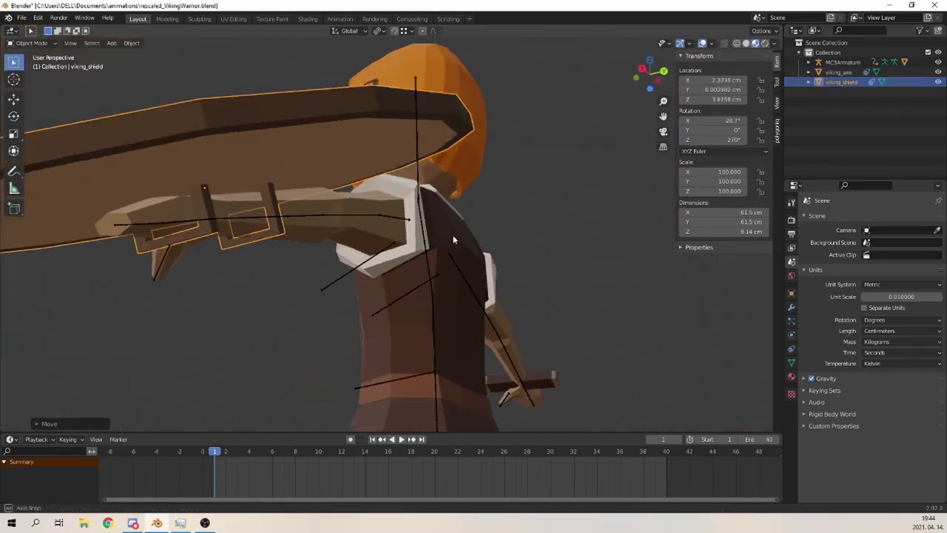
Apply scale on the axe and shield so both read 1.000, then check the mesh
{"action": "left_click", "coordinate": [838, 71]}
{"action": "key", "text": "KP_1"}
{"action": "scroll", "coordinate": [467, 308], "scroll_direction": "up", "scroll_amount": 3}
{"action": "middle_click_drag", "start_coordinate": [153, 313], "coordinate": [561, 195]}
{"action": "scroll", "coordinate": [228, 333], "scroll_direction": "down", "scroll_amount": 5}
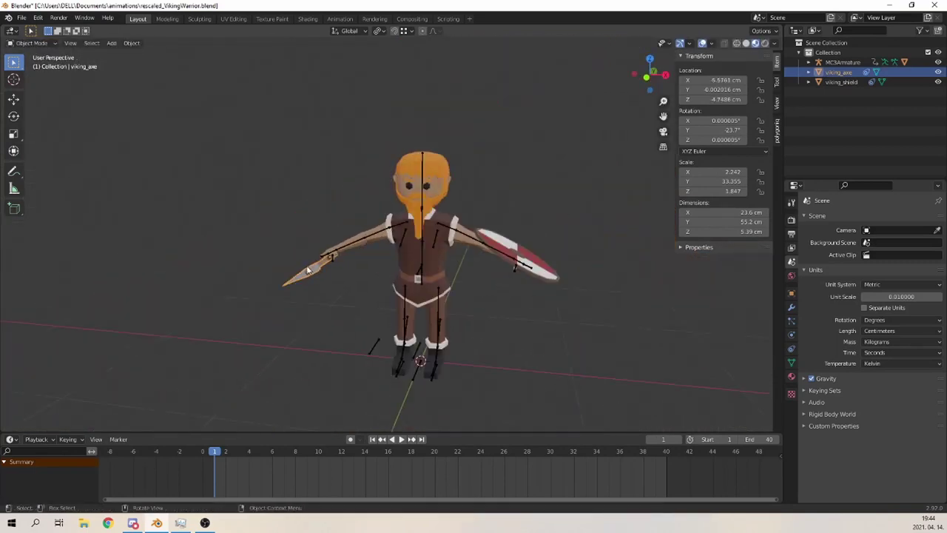
{"action": "key", "text": "ctrl+a"}
{"action": "left_click", "coordinate": [318, 273]}
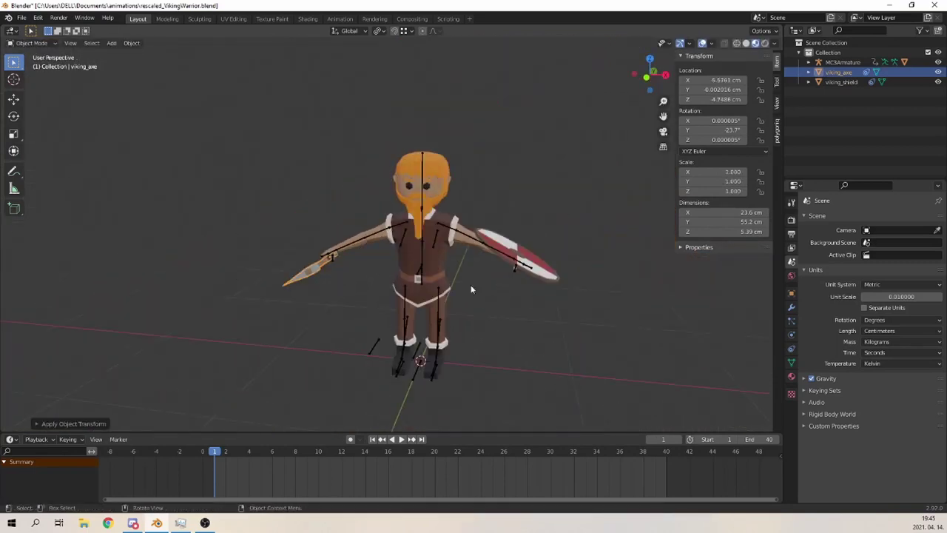
{"action": "left_click", "coordinate": [529, 268]}
{"action": "left_click", "coordinate": [532, 269]}
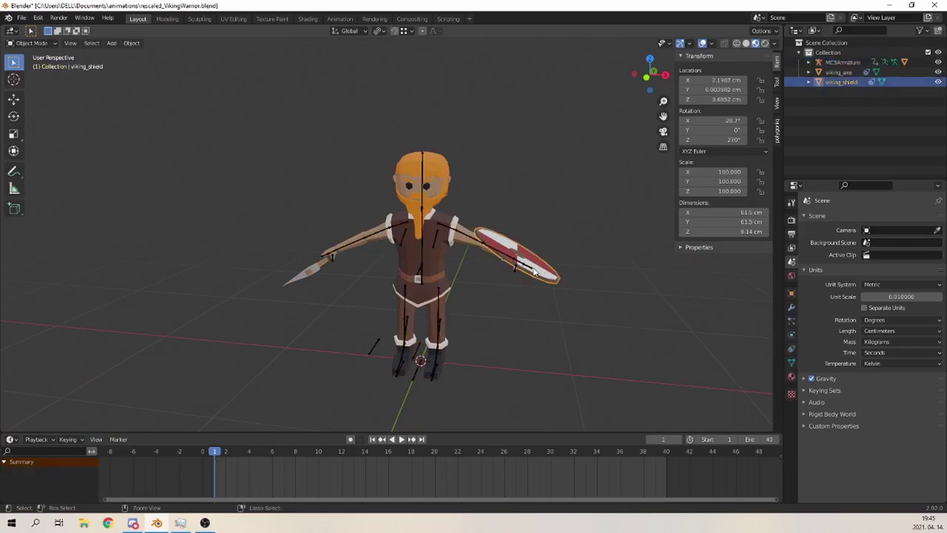
{"action": "key", "text": "ctrl+a"}
{"action": "left_click", "coordinate": [517, 268]}
{"action": "scroll", "coordinate": [444, 216], "scroll_direction": "up", "scroll_amount": 3}
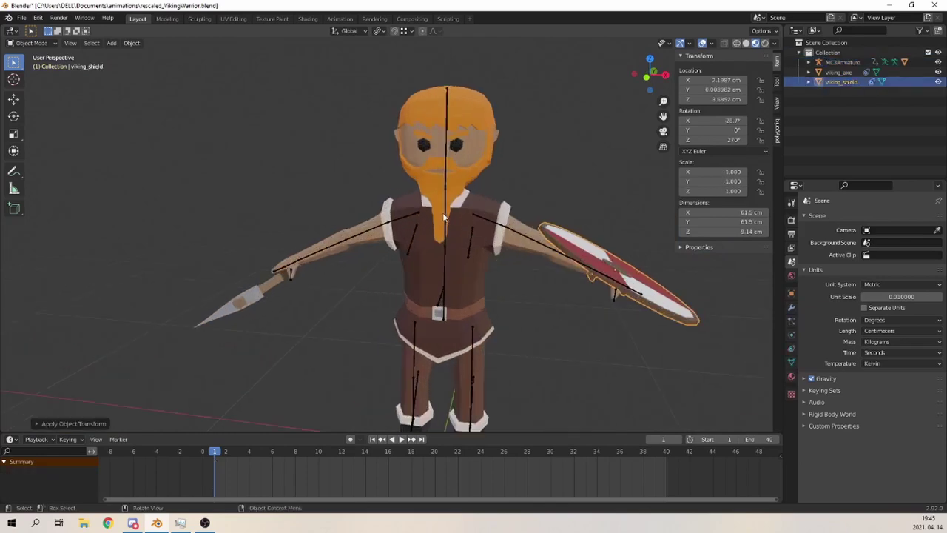
{"action": "left_click", "coordinate": [453, 202]}
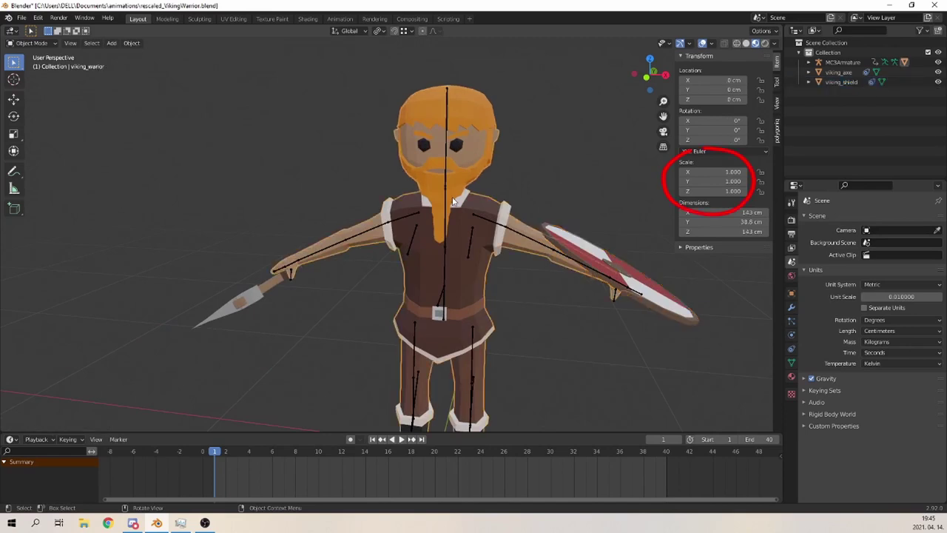
Load the armature's axe_attack action in the Action Editor and play it back
{"action": "left_click", "coordinate": [444, 239]}
{"action": "left_click", "coordinate": [11, 439]}
{"action": "left_click", "coordinate": [133, 336]}
{"action": "left_click", "coordinate": [48, 439]}
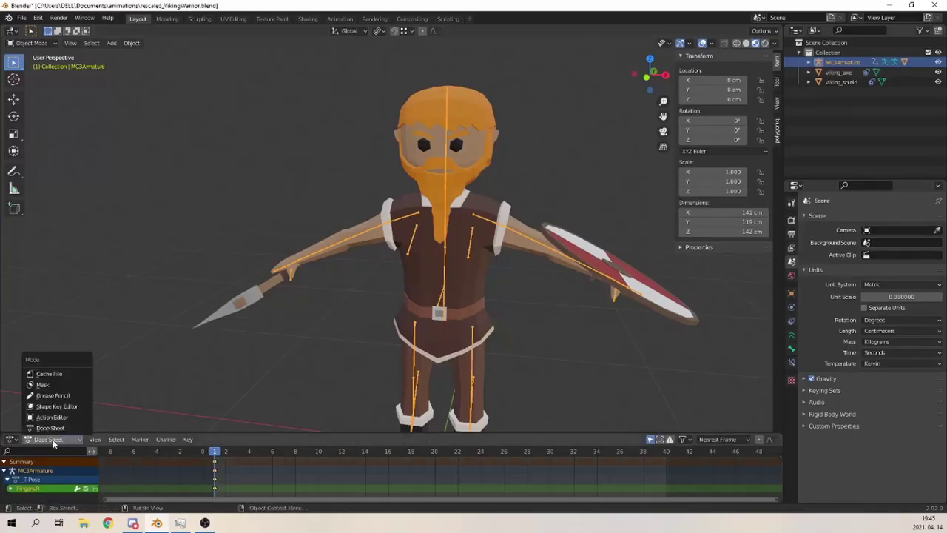
{"action": "left_click", "coordinate": [51, 417]}
{"action": "left_click", "coordinate": [341, 439]}
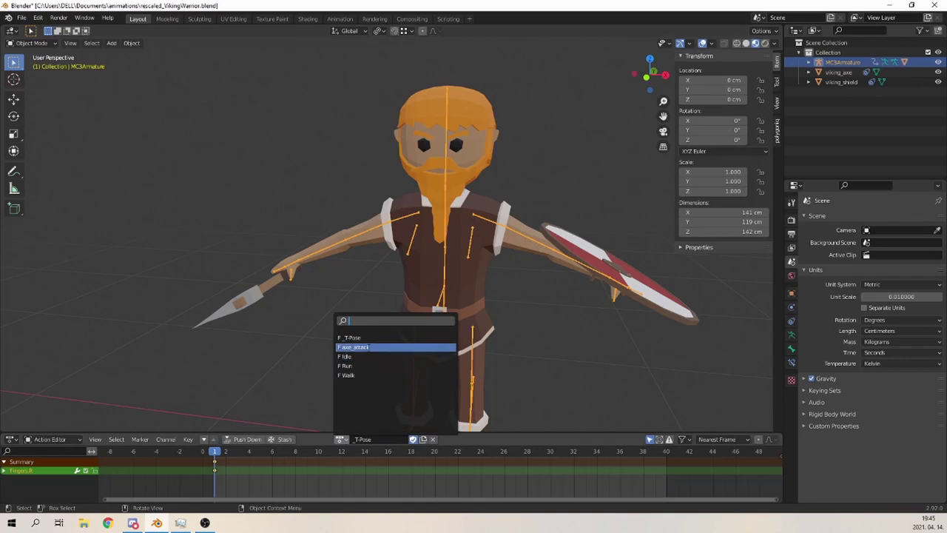
{"action": "left_click", "coordinate": [353, 346]}
{"action": "scroll", "coordinate": [303, 197], "scroll_direction": "down", "scroll_amount": 4}
{"action": "key", "text": "space"}
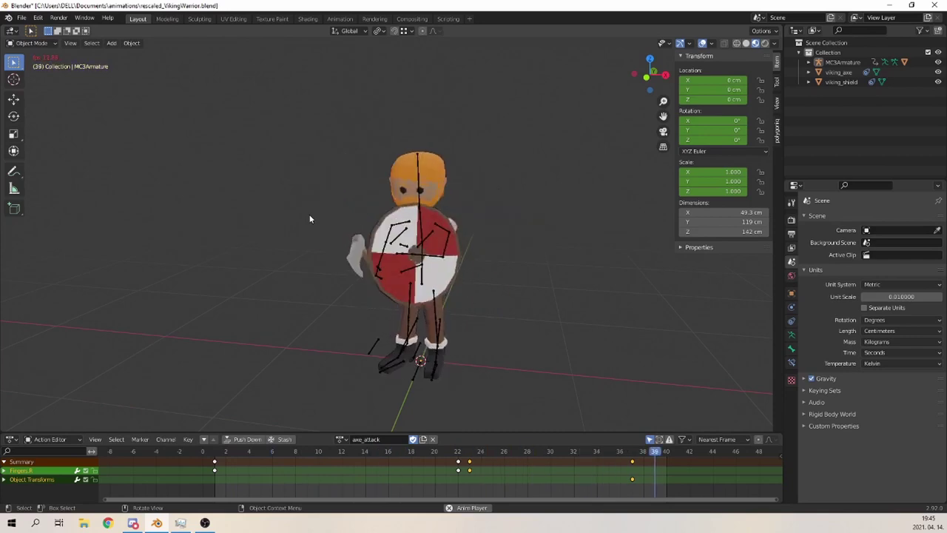
{"action": "key", "text": "Escape"}
Select all objects and change the lower area into a Graph Editor
{"action": "key", "text": "a"}
{"action": "left_click", "coordinate": [11, 439]}
{"action": "left_click", "coordinate": [50, 439]}
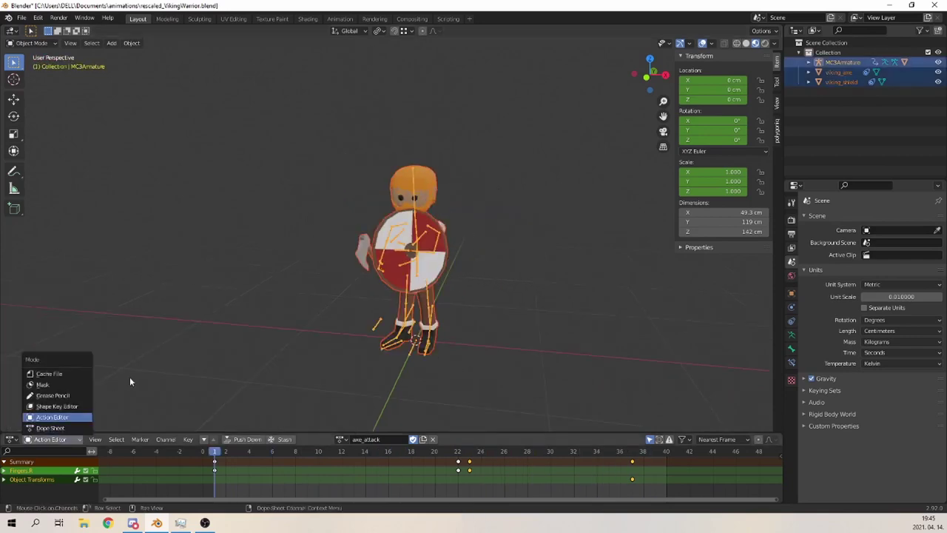
{"action": "left_click", "coordinate": [11, 439]}
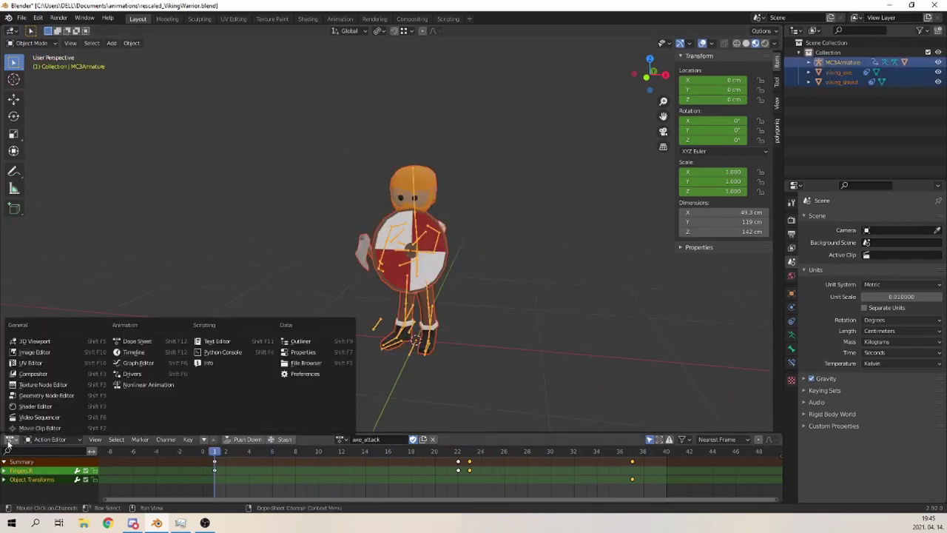
{"action": "left_click", "coordinate": [124, 366]}
Enlarge the Graph Editor, enter Pose Mode and select all bones to show their curves
{"action": "left_click_drag", "start_coordinate": [412, 434], "coordinate": [412, 276]}
{"action": "key", "text": "alt+a"}
{"action": "left_click", "coordinate": [31, 42]}
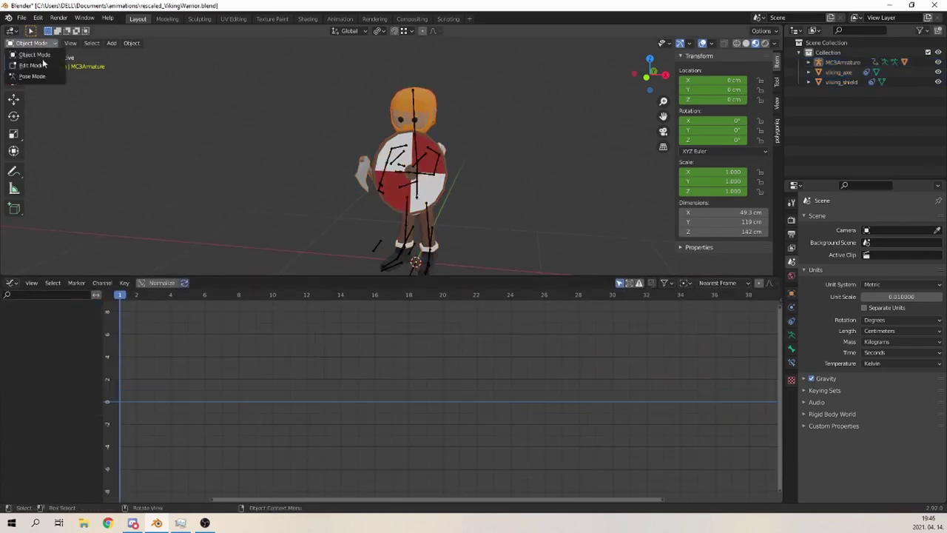
{"action": "left_click", "coordinate": [36, 75]}
{"action": "key", "text": "a"}
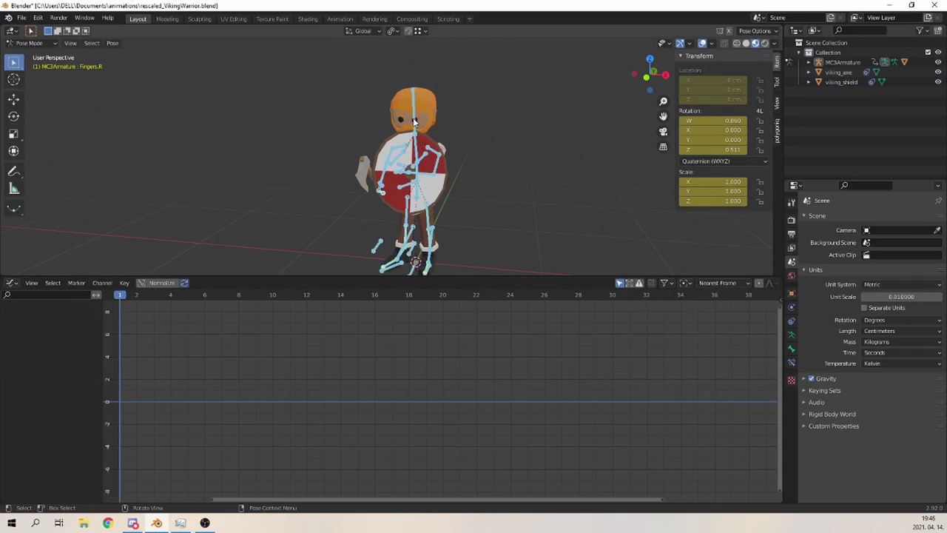
{"action": "key", "text": "i"}
{"action": "key", "text": "ctrl+Tab"}
{"action": "left_click", "coordinate": [431, 100]}
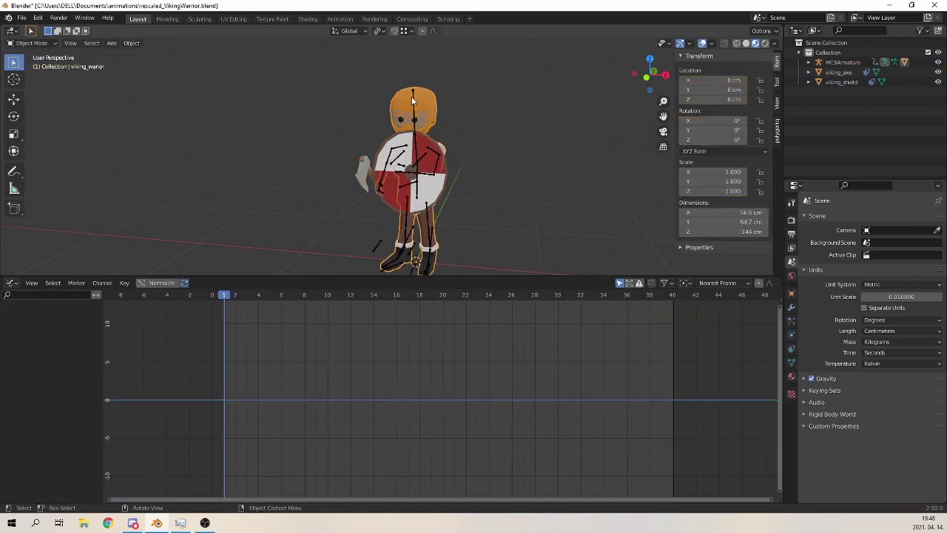
{"action": "left_click", "coordinate": [412, 100]}
{"action": "key", "text": "a"}
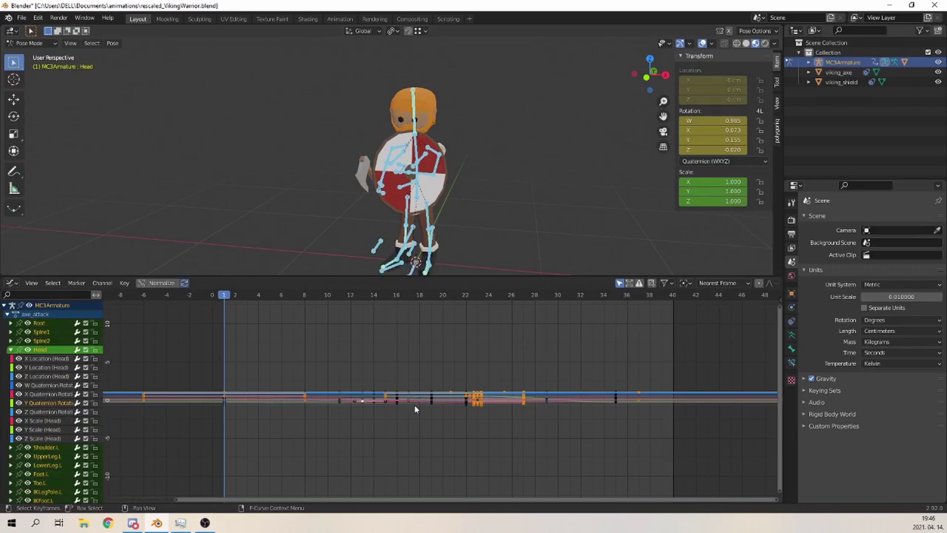
Filter channels to 'locat' and scale all location keyframes 100 times vertically
{"action": "left_click", "coordinate": [664, 283]}
{"action": "left_click", "coordinate": [658, 338]}
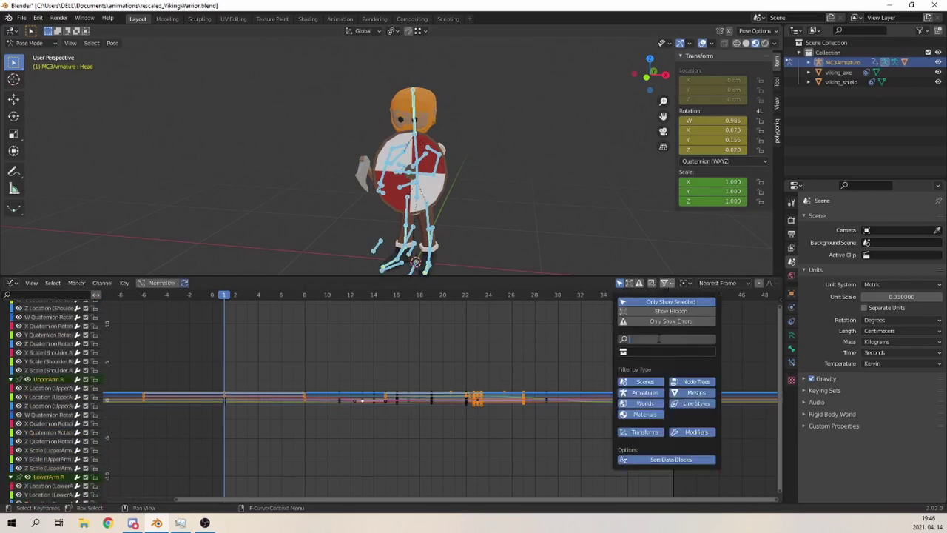
{"action": "type", "text": "location"}
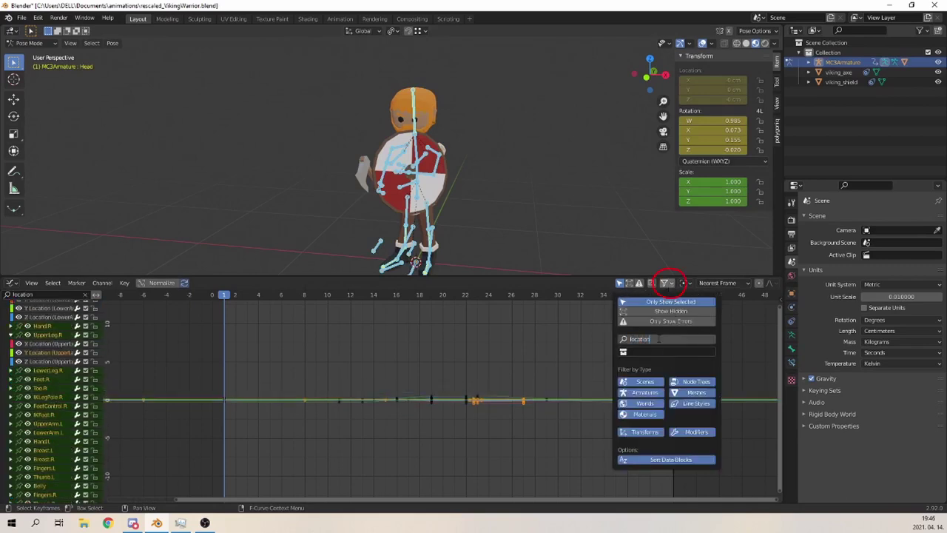
{"action": "key", "text": "Return"}
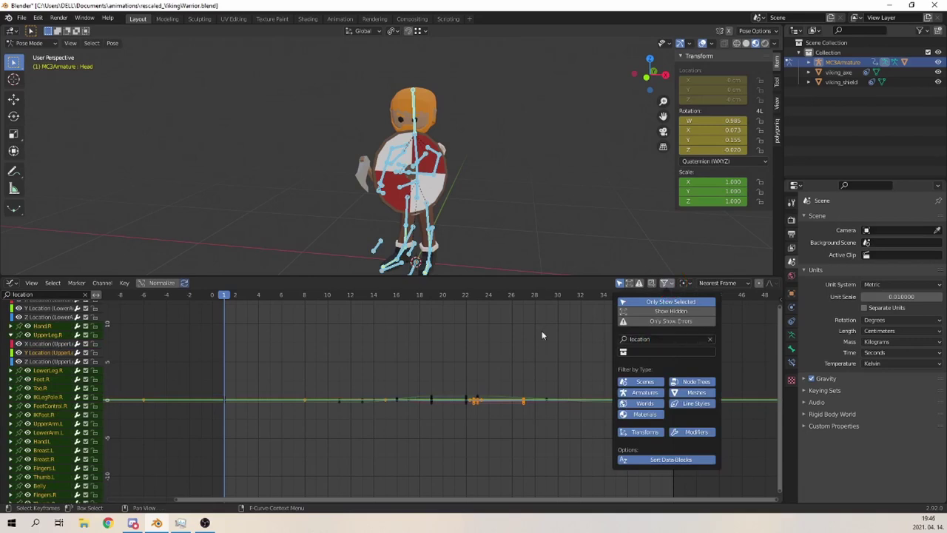
{"action": "left_click", "coordinate": [689, 283]}
{"action": "left_click", "coordinate": [692, 304]}
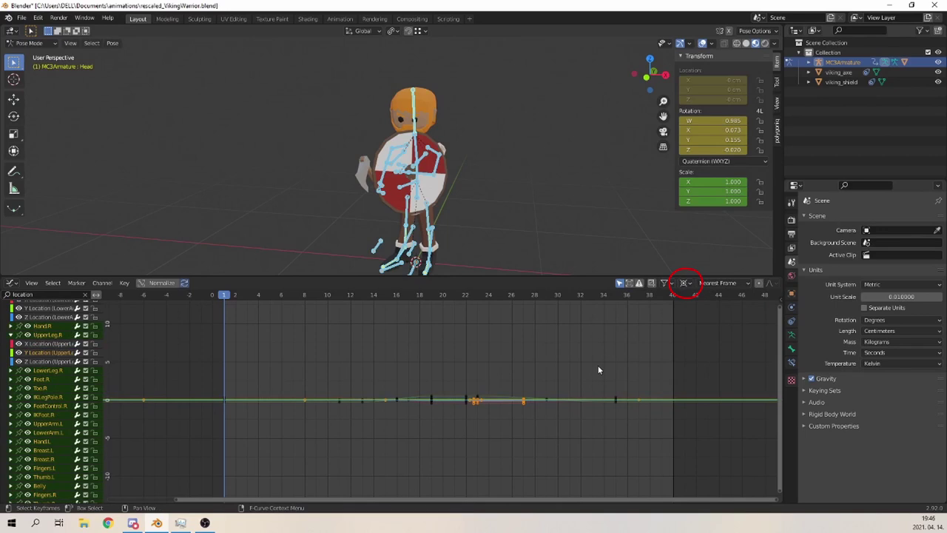
{"action": "key", "text": "a"}
{"action": "key", "text": "s"}
{"action": "key", "text": "y"}
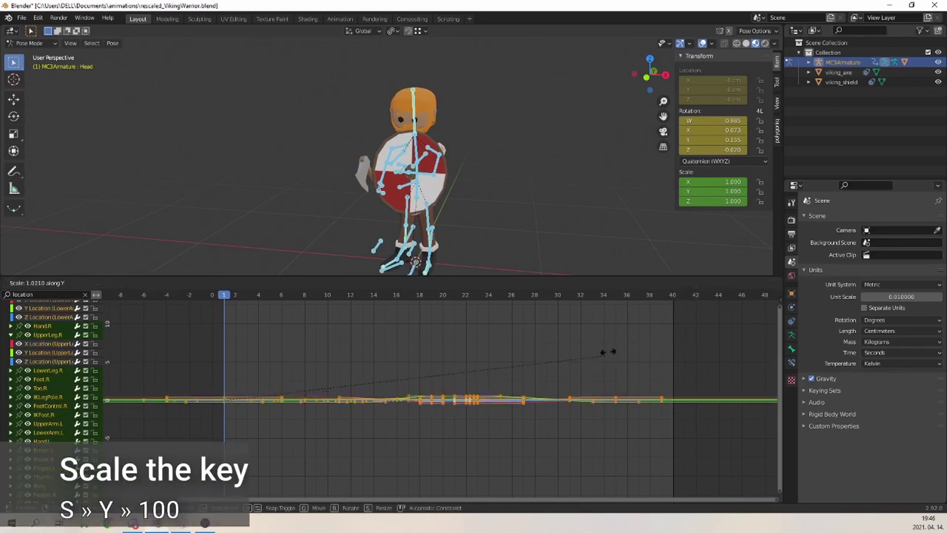
{"action": "type", "text": "100"}
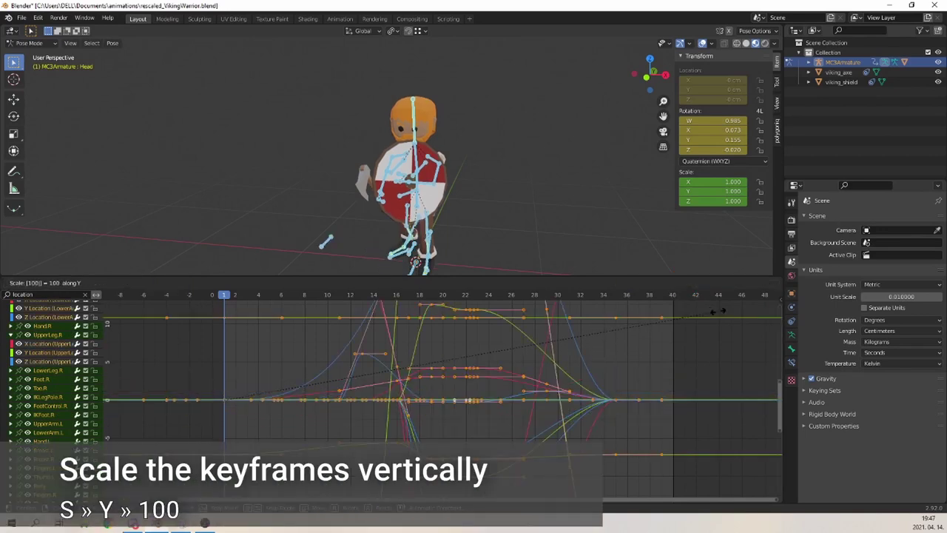
{"action": "key", "text": "Return"}
Play the axe_attack animation to check it at the new scale
{"action": "scroll", "coordinate": [727, 357], "scroll_direction": "down", "scroll_amount": 4}
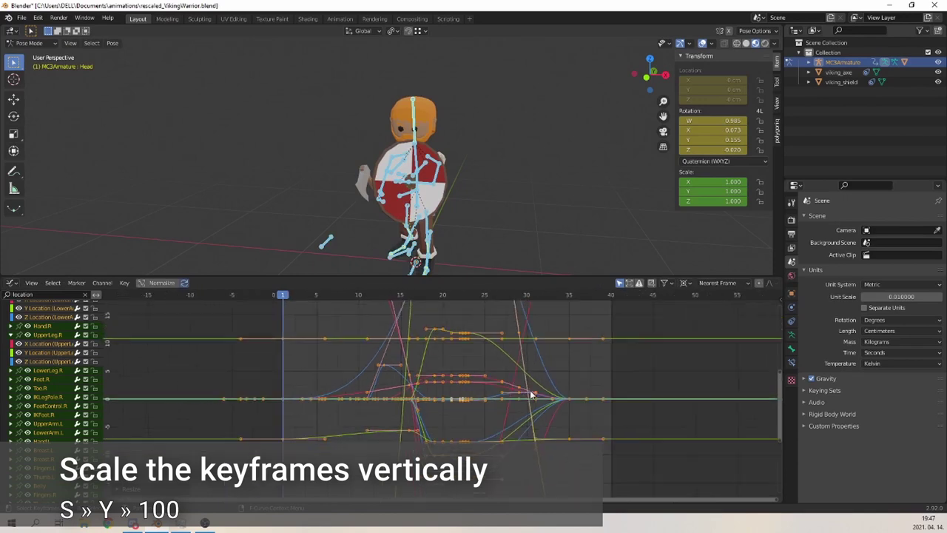
{"action": "key", "text": "space"}
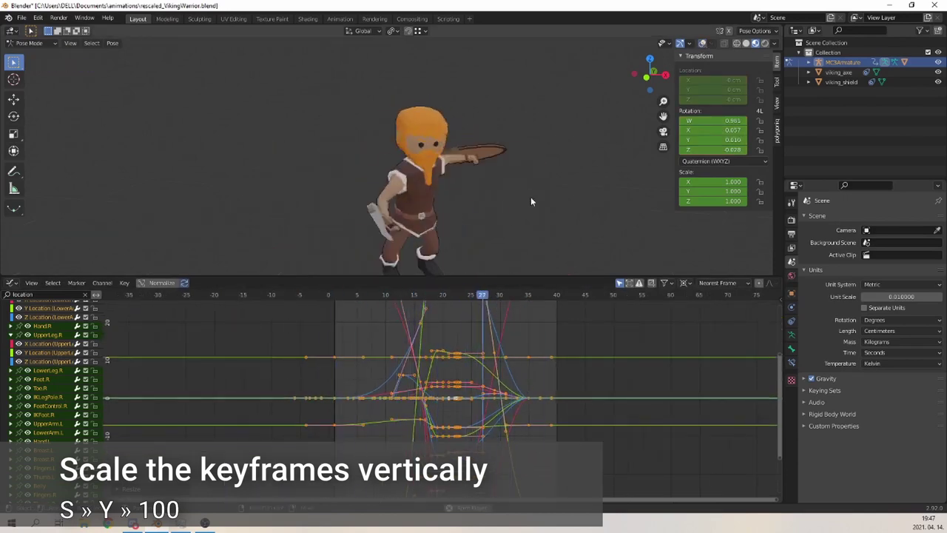
{"action": "key", "text": "space"}
{"action": "left_click", "coordinate": [11, 283]}
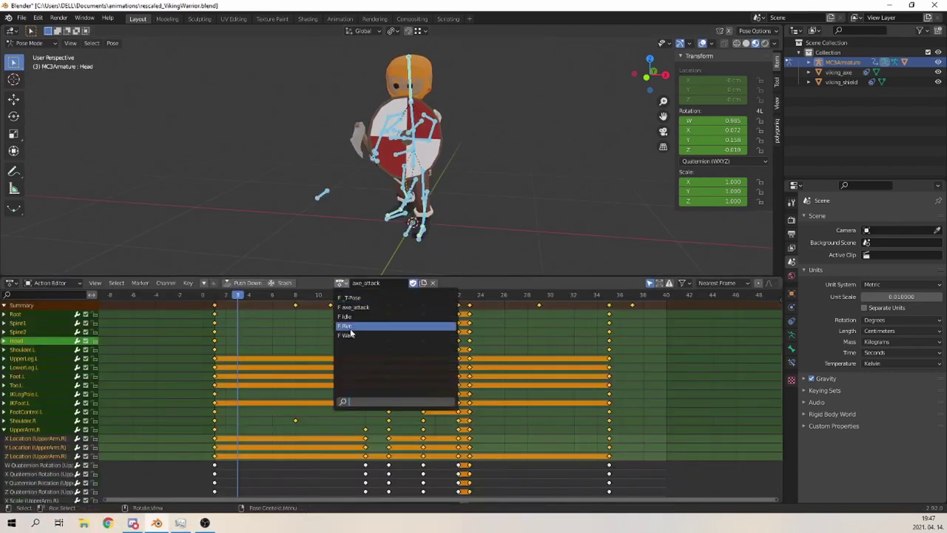
Preview the Walk action and its animation curves in the bottom editor
{"action": "left_click", "coordinate": [392, 323]}
{"action": "left_click", "coordinate": [12, 283]}
{"action": "left_click", "coordinate": [137, 332]}
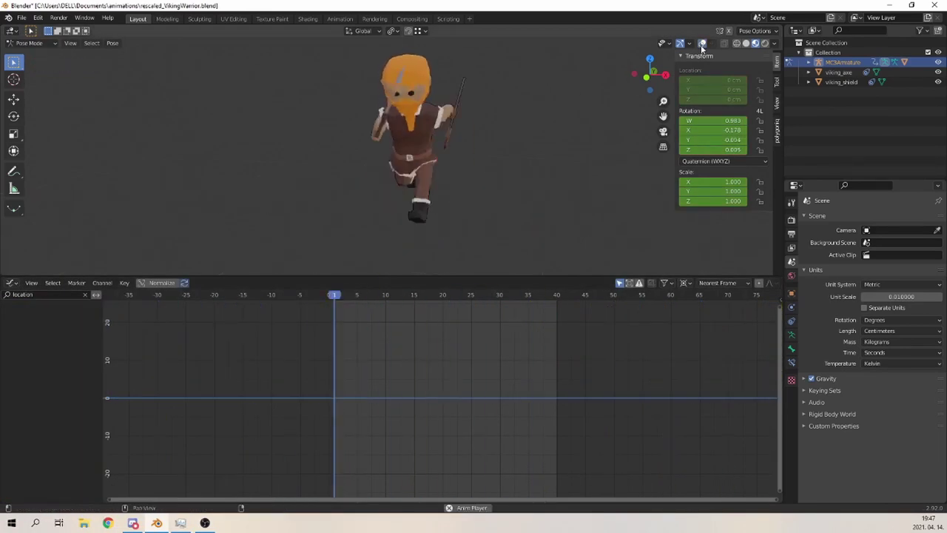
{"action": "left_click", "coordinate": [702, 43]}
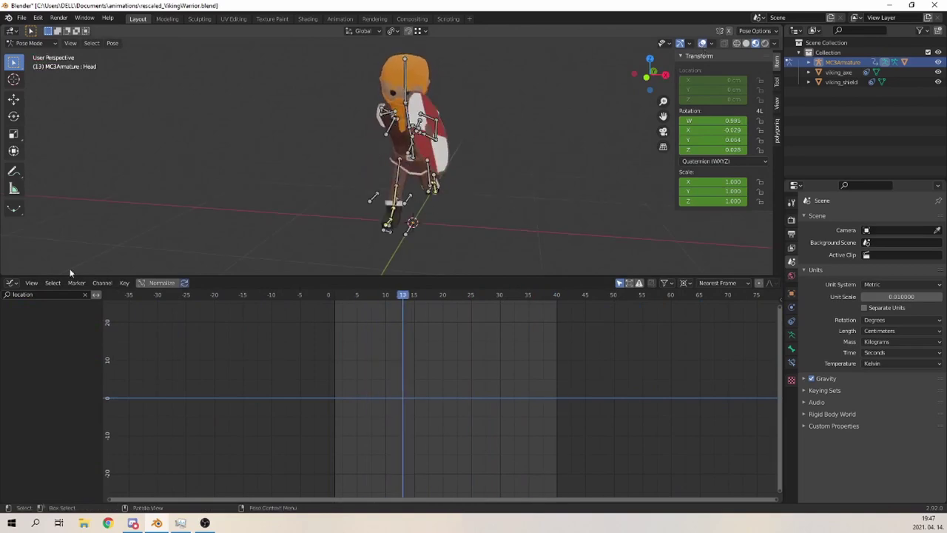
{"action": "key", "text": "ctrl+Tab"}
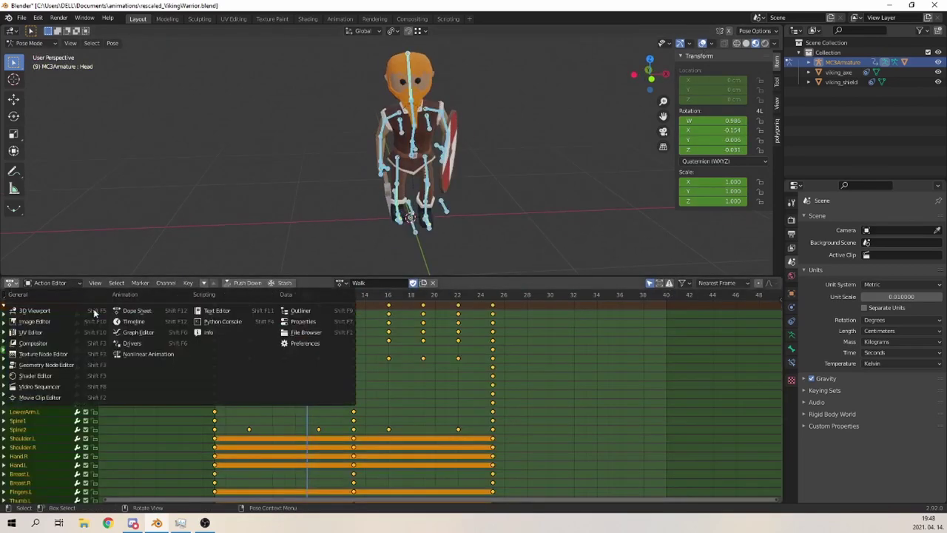
{"action": "left_click", "coordinate": [137, 332]}
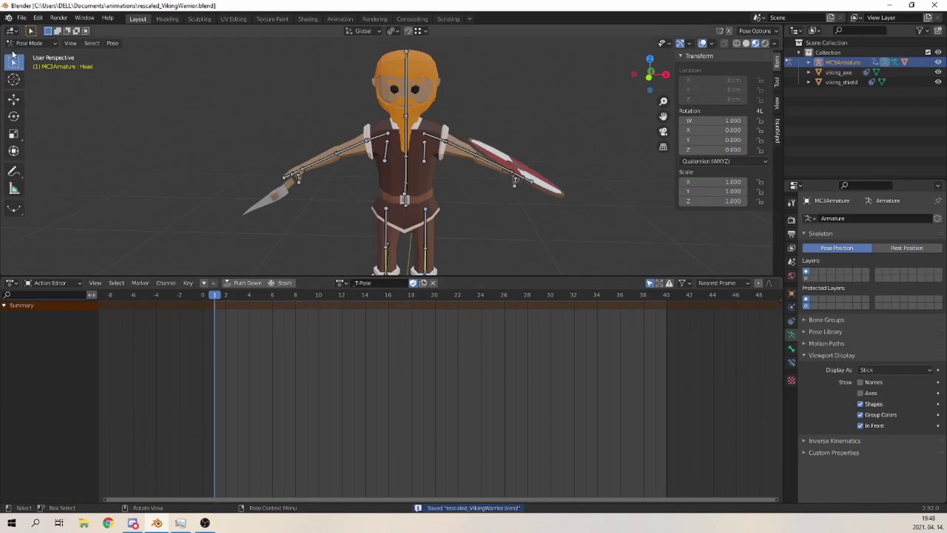
Return to Object Mode and select the Viking character mesh
{"action": "left_click", "coordinate": [28, 43]}
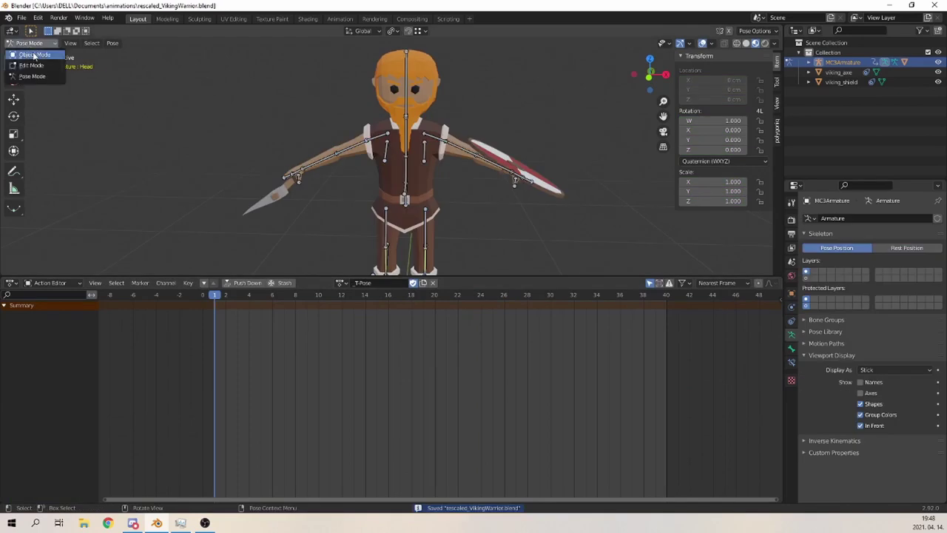
{"action": "left_click", "coordinate": [33, 56]}
{"action": "left_click", "coordinate": [421, 74]}
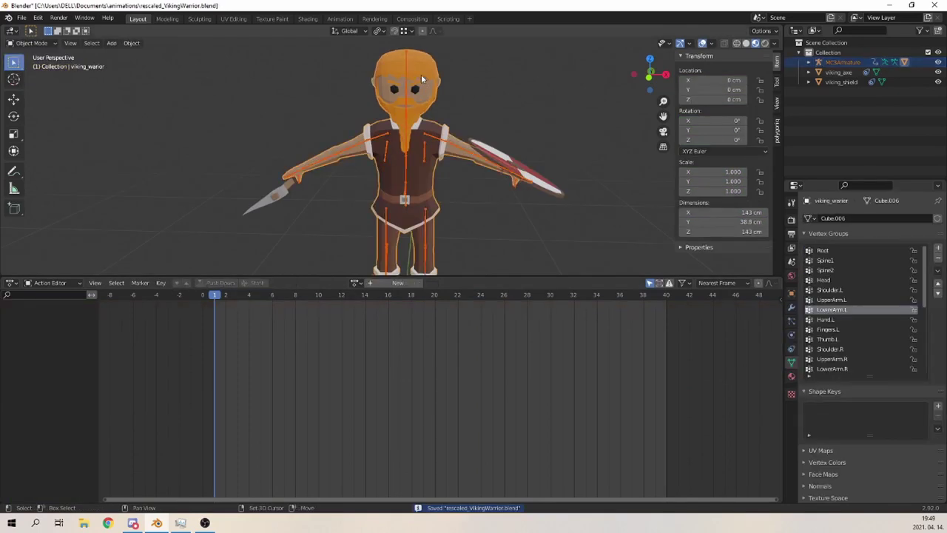
{"action": "scroll", "coordinate": [188, 93], "scroll_direction": "down", "scroll_amount": 3}
{"action": "left_click", "coordinate": [22, 18]}
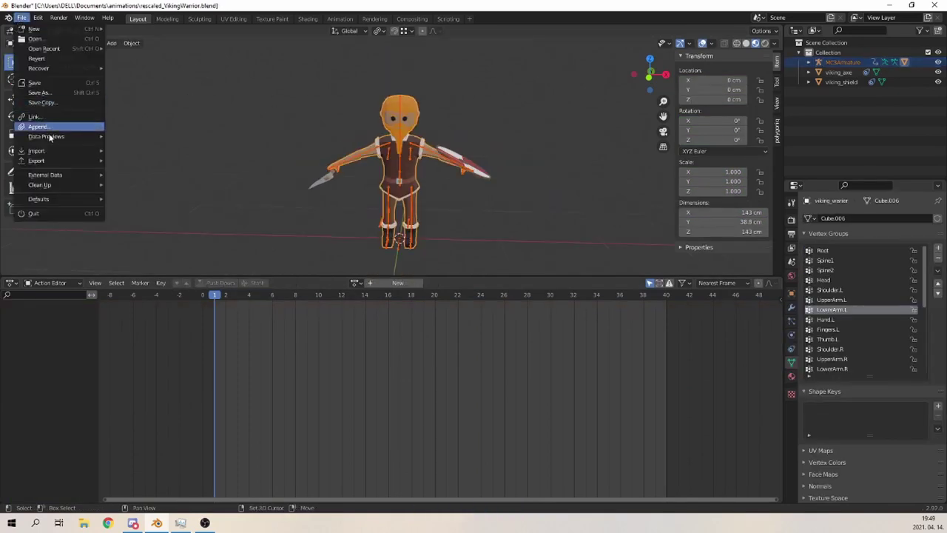
Start an FBX export with Selected Objects and Apply Transform enabled
{"action": "mouse_move", "coordinate": [57, 158]}
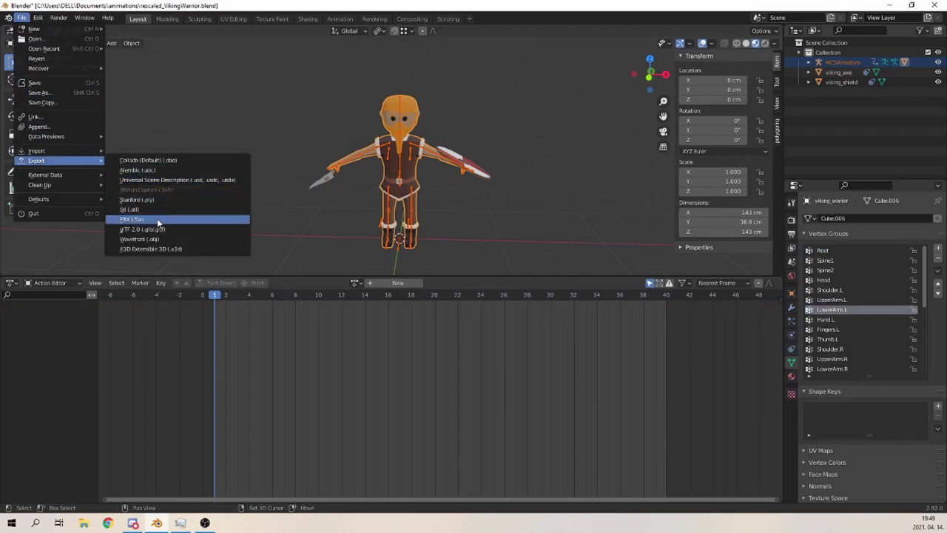
{"action": "left_click", "coordinate": [156, 219]}
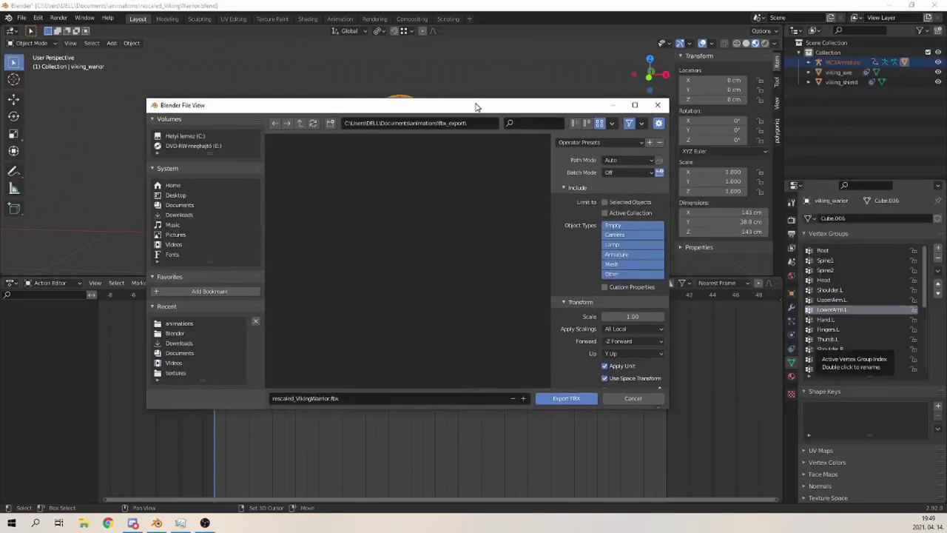
{"action": "left_click_drag", "start_coordinate": [476, 107], "coordinate": [449, 81]}
{"action": "left_click", "coordinate": [599, 175]}
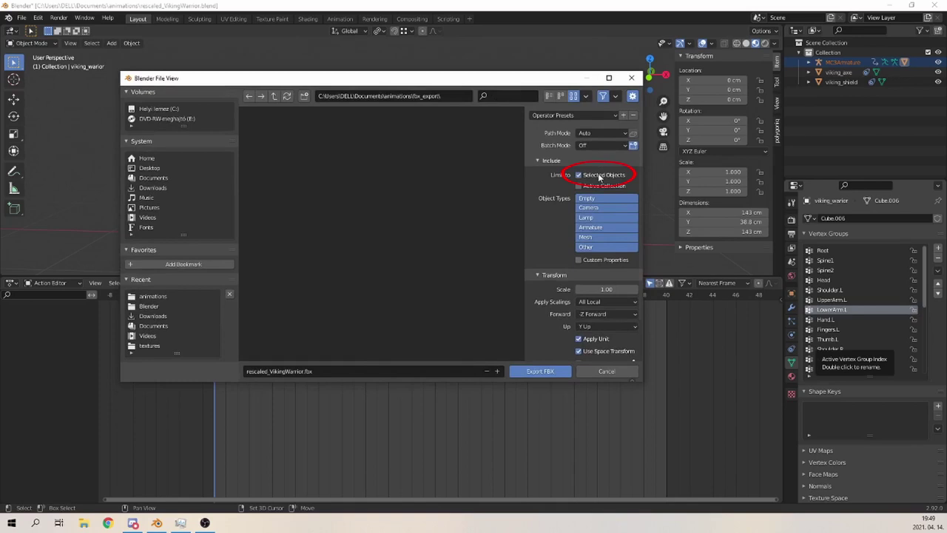
{"action": "scroll", "coordinate": [552, 241], "scroll_direction": "down", "scroll_amount": 1}
{"action": "scroll", "coordinate": [552, 241], "scroll_direction": "down", "scroll_amount": 1}
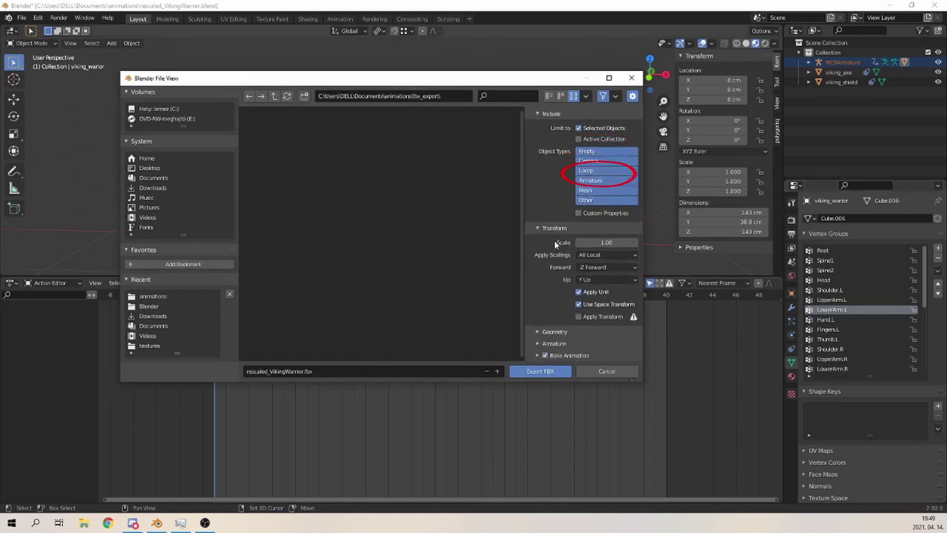
{"action": "left_click", "coordinate": [588, 316]}
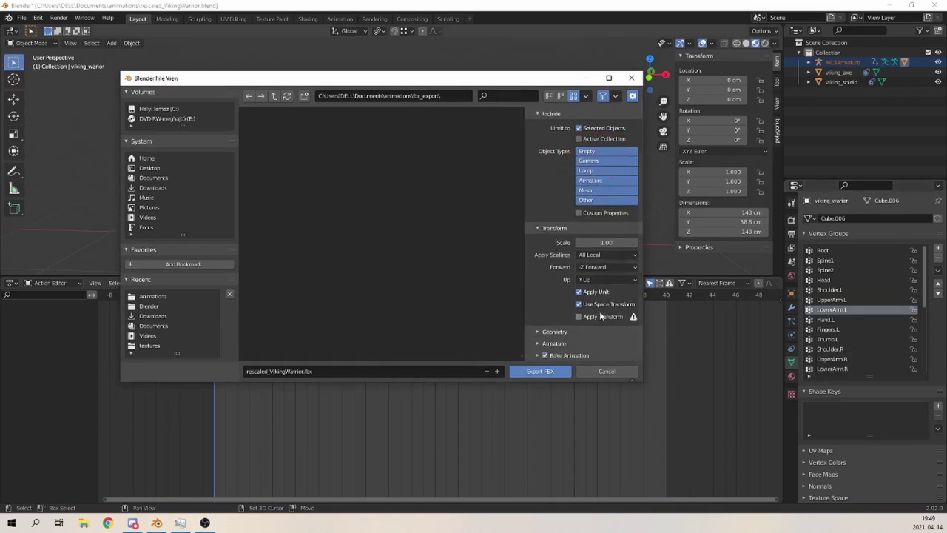
Export only deform bones without baked animation, then start a new empty Cascadeur scene
{"action": "left_click", "coordinate": [537, 344]}
{"action": "scroll", "coordinate": [532, 303], "scroll_direction": "down", "scroll_amount": 3}
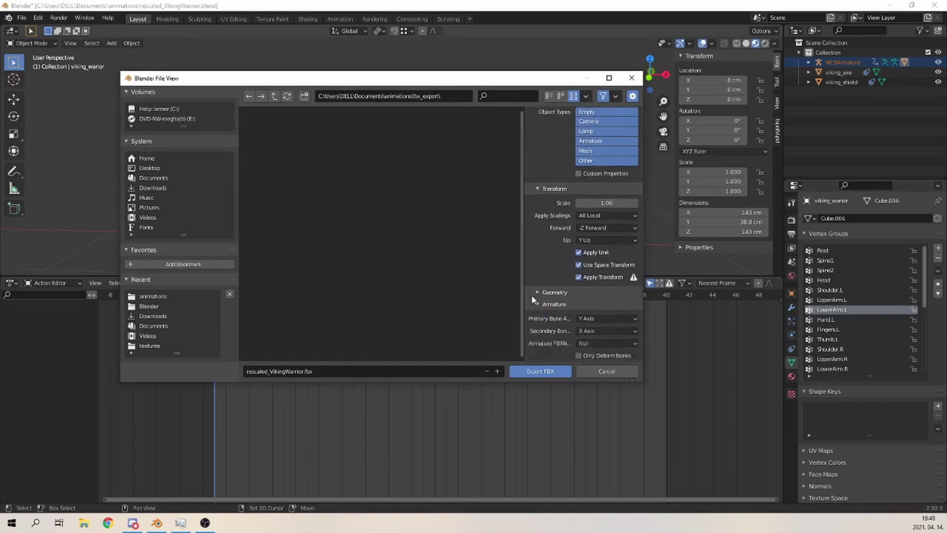
{"action": "left_click", "coordinate": [594, 331]}
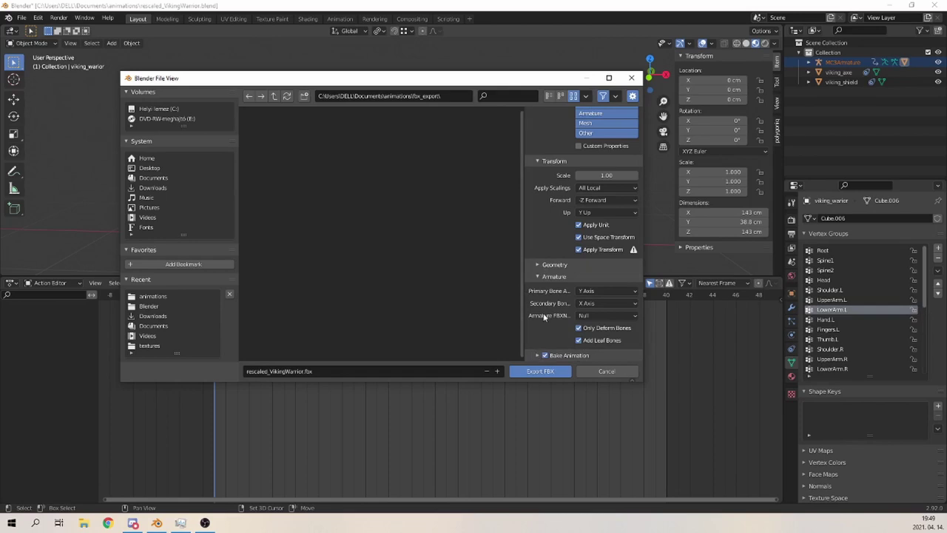
{"action": "left_click", "coordinate": [537, 356]}
{"action": "scroll", "coordinate": [540, 318], "scroll_direction": "down", "scroll_amount": 3}
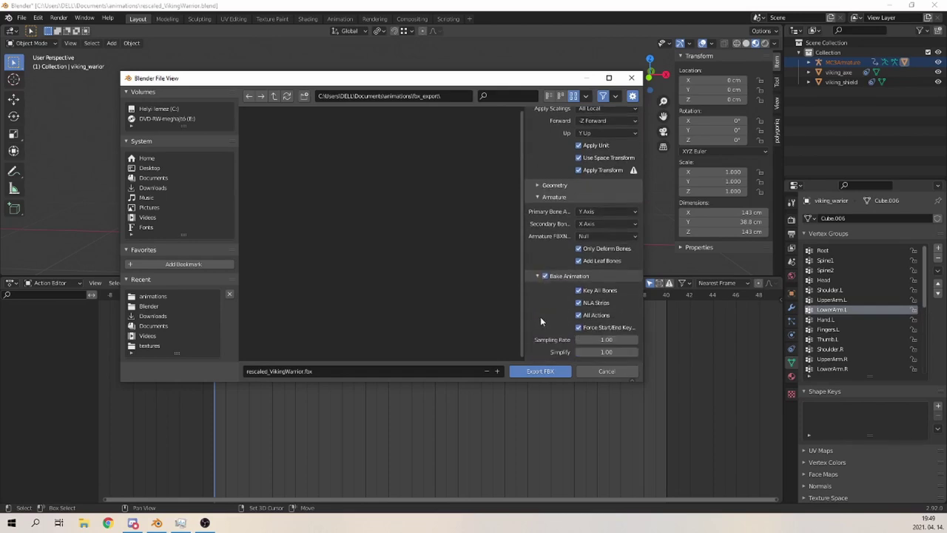
{"action": "left_click", "coordinate": [544, 276]}
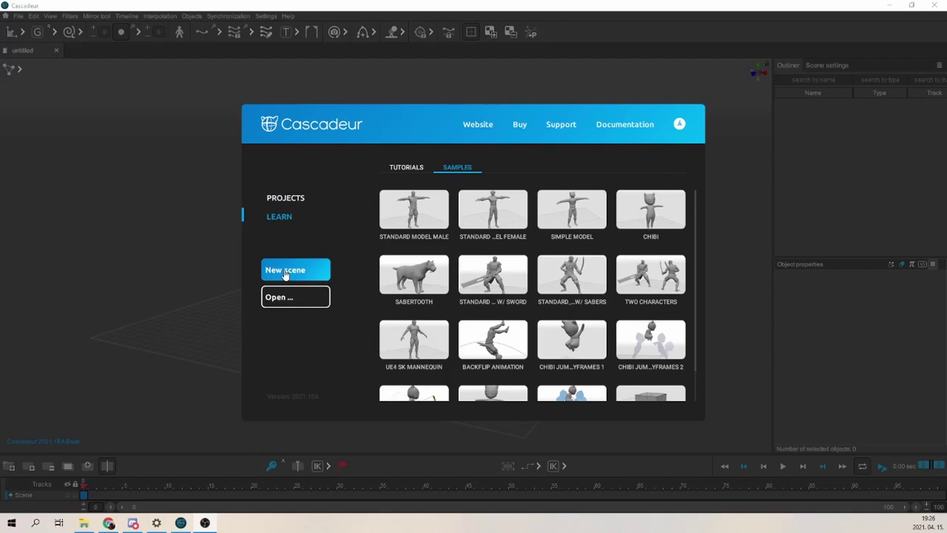
{"action": "left_click", "coordinate": [284, 270]}
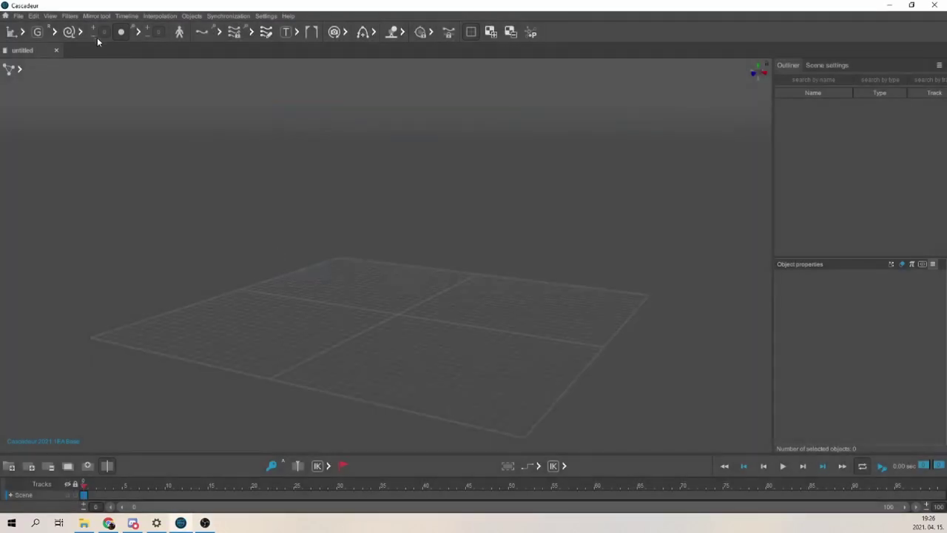
Import the exported Viking FBX into Cascadeur as a new model
{"action": "left_click", "coordinate": [17, 16]}
{"action": "mouse_move", "coordinate": [39, 96]}
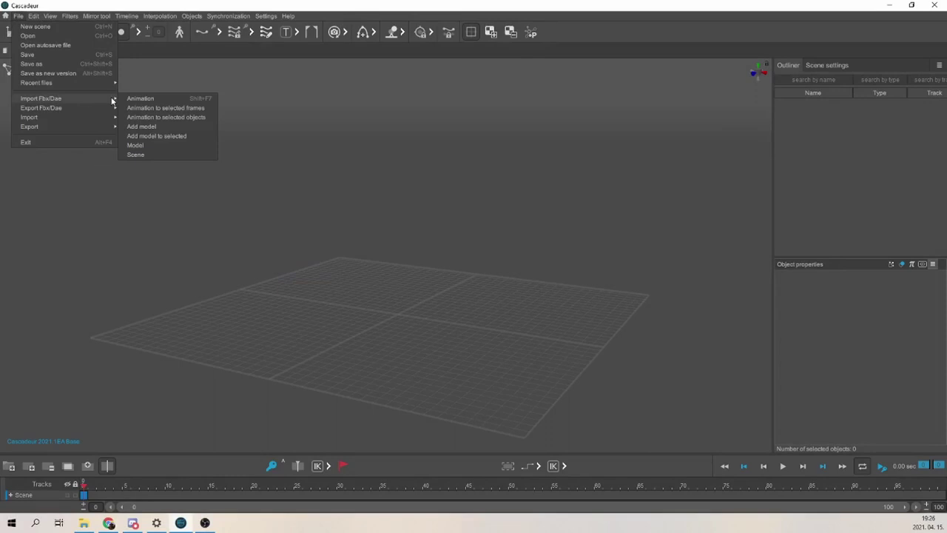
{"action": "left_click", "coordinate": [149, 125]}
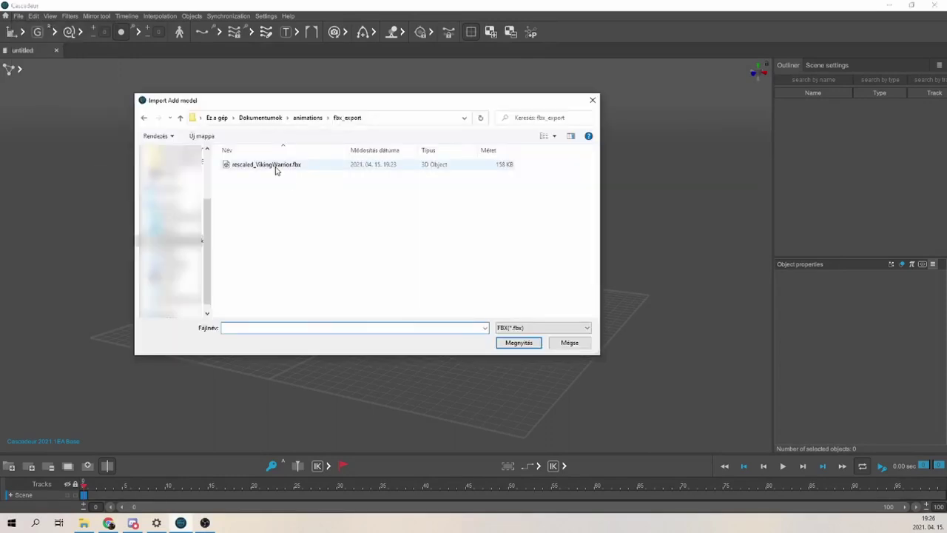
{"action": "double_click", "coordinate": [270, 166]}
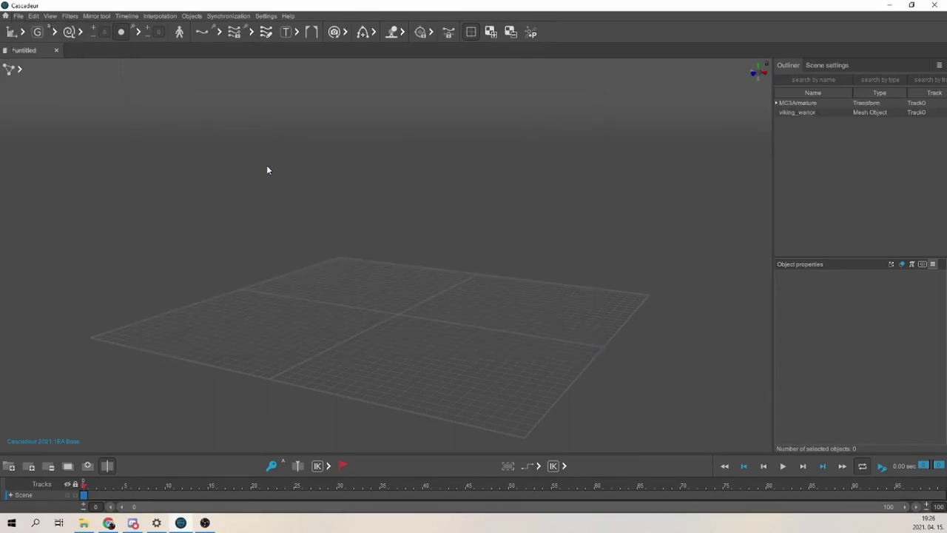
Change the viewport selection mode and orbit around the imported Viking character
{"action": "left_click", "coordinate": [20, 72]}
{"action": "left_click", "coordinate": [89, 70]}
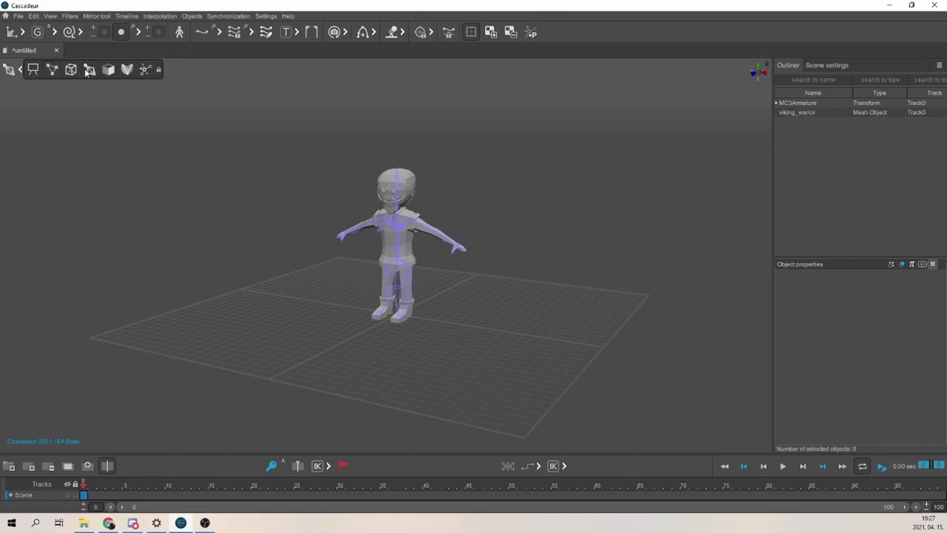
{"action": "scroll", "coordinate": [457, 327], "scroll_direction": "up", "scroll_amount": 5}
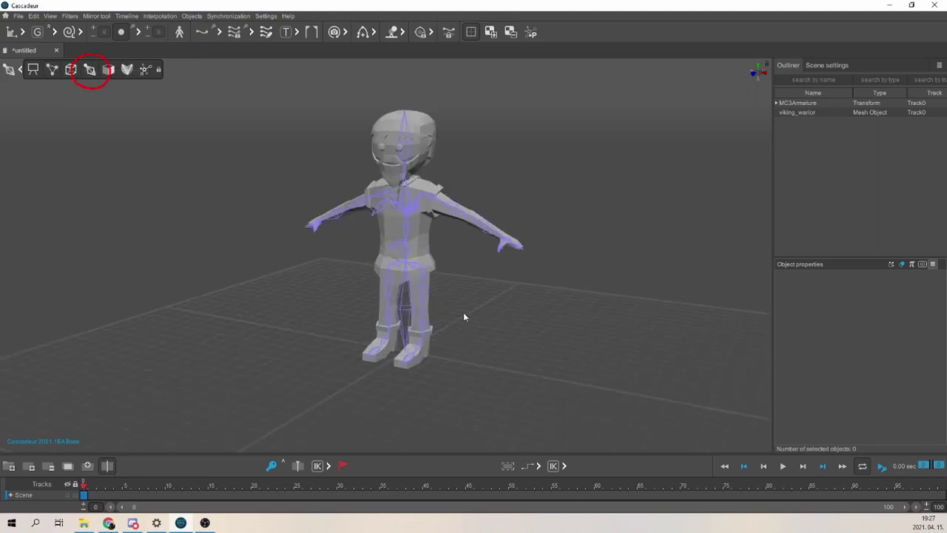
{"action": "mouse_move", "coordinate": [481, 296]}
{"action": "right_mouse_down"}
{"action": "mouse_move", "coordinate": [433, 313]}
{"action": "mouse_move", "coordinate": [452, 301]}
{"action": "right_mouse_up"}
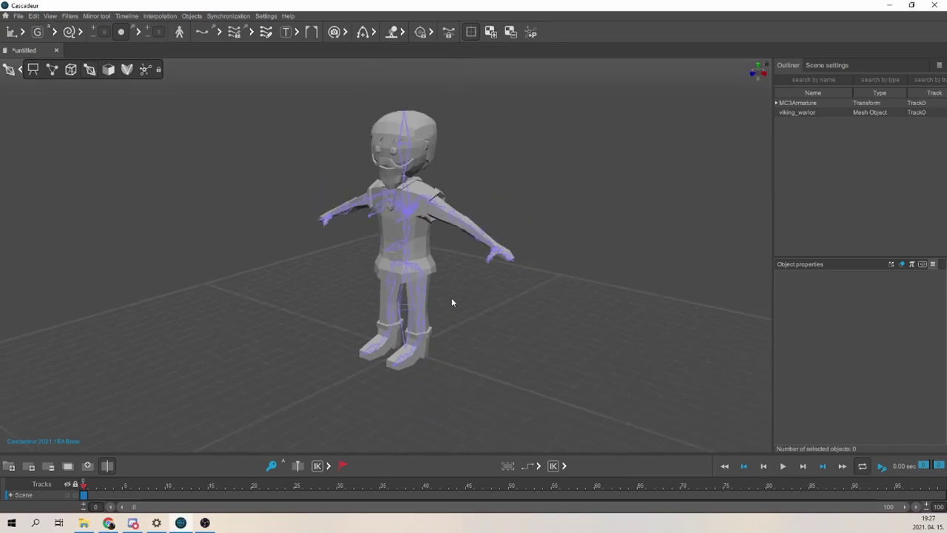
{"action": "left_click", "coordinate": [191, 15]}
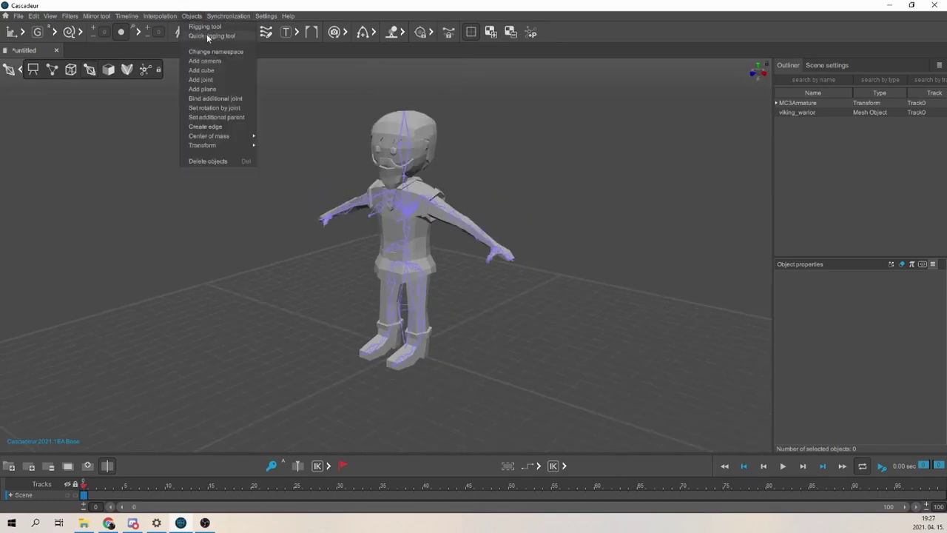
In the Quick Rigging Tool, map Pelvis and the left leg joints (UpperLeg, LowerLeg, Foot, Toe)
{"action": "left_click", "coordinate": [207, 35]}
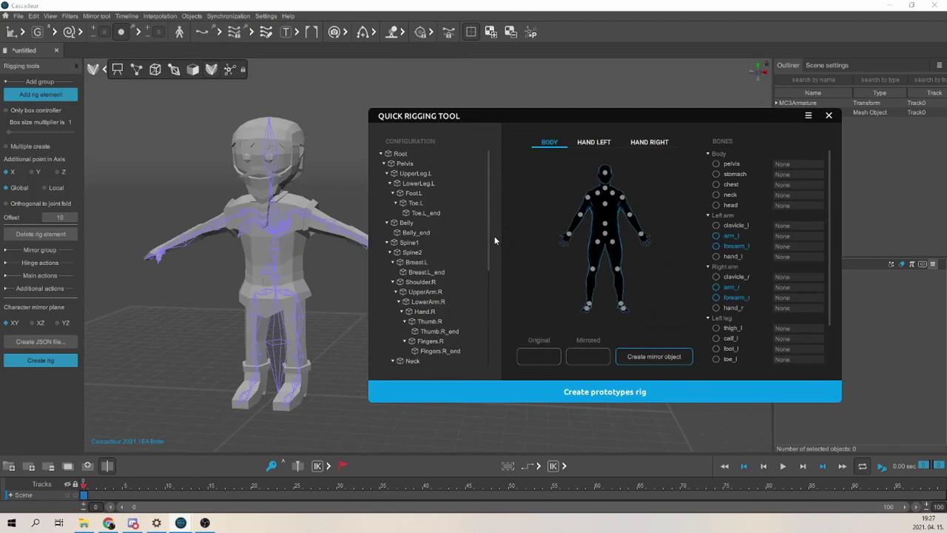
{"action": "left_click", "coordinate": [406, 164]}
{"action": "left_click", "coordinate": [786, 164]}
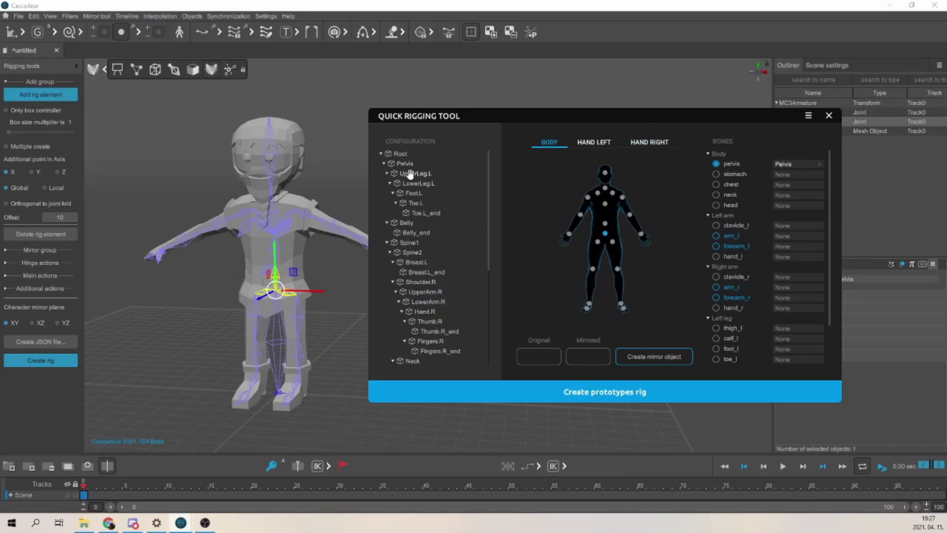
{"action": "left_click_drag", "start_coordinate": [409, 173], "coordinate": [782, 329]}
{"action": "key", "text": "Down"}
{"action": "left_click", "coordinate": [785, 339]}
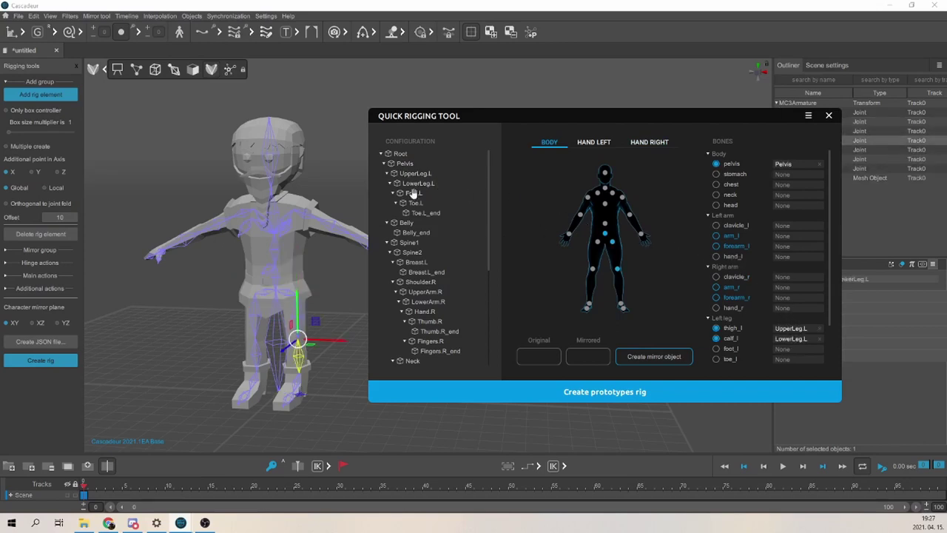
{"action": "key", "text": "Down"}
{"action": "left_click", "coordinate": [789, 350]}
{"action": "left_click", "coordinate": [416, 203]}
{"action": "left_click", "coordinate": [425, 212]}
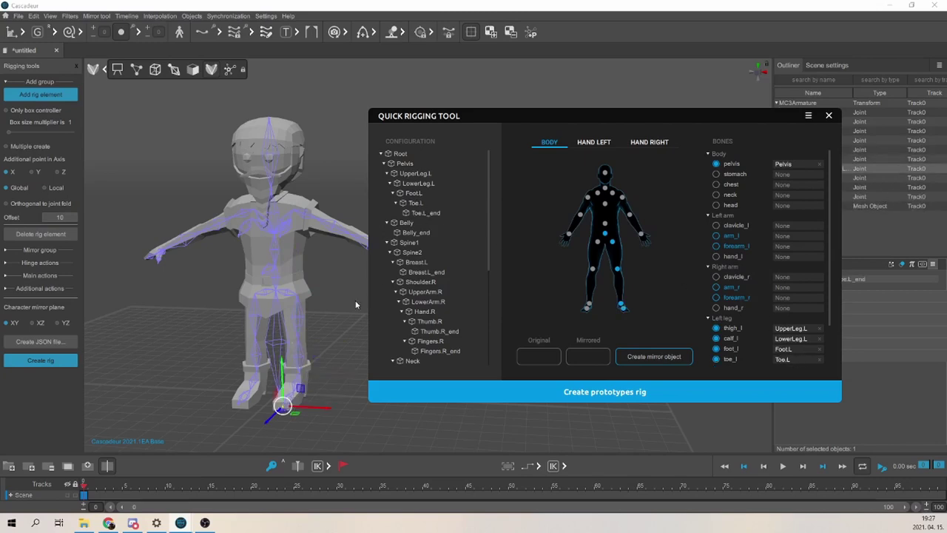
Map Spine1, Spine2 and Neck to the stomach, chest and neck slots
{"action": "left_click", "coordinate": [388, 174]}
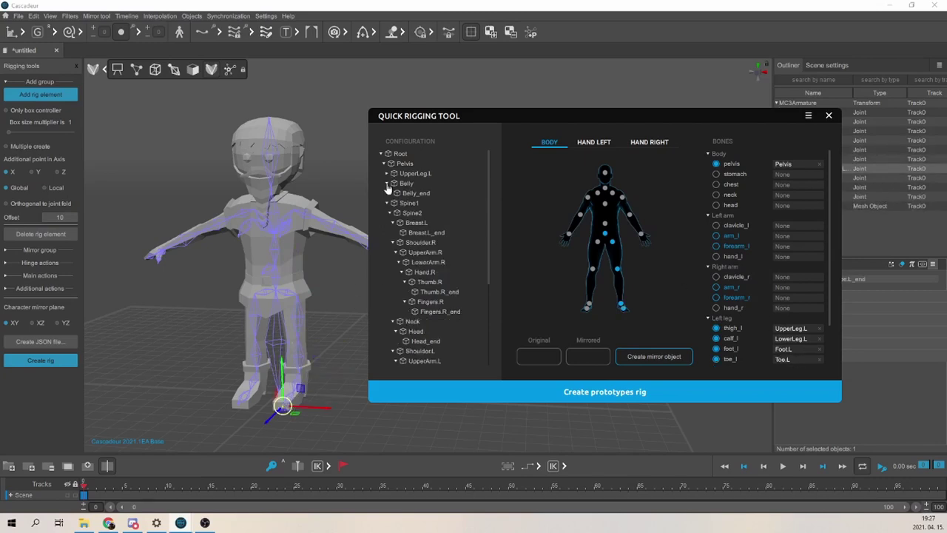
{"action": "left_click", "coordinate": [386, 183]}
{"action": "left_click", "coordinate": [409, 192]}
{"action": "left_click", "coordinate": [784, 173]}
{"action": "left_click", "coordinate": [412, 203]}
{"action": "left_click", "coordinate": [784, 184]}
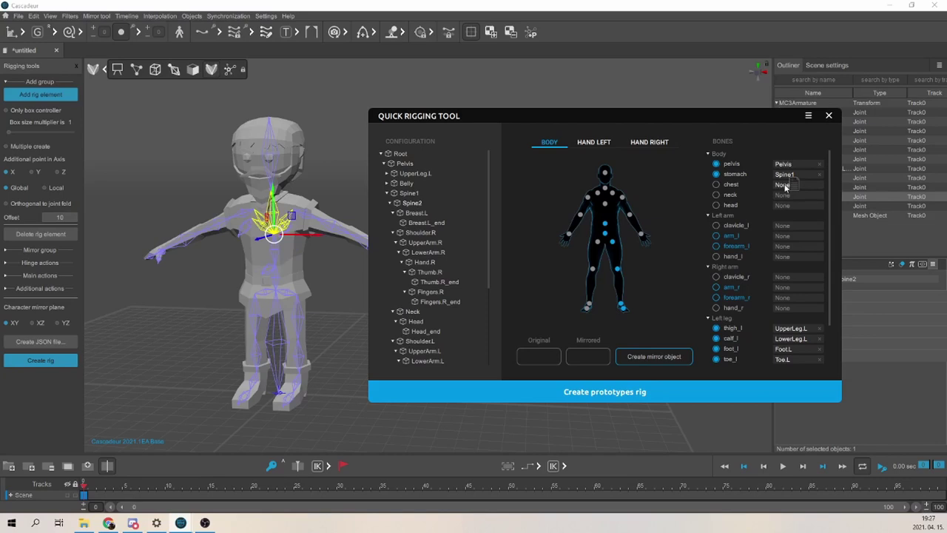
{"action": "left_click", "coordinate": [408, 311]}
{"action": "left_click", "coordinate": [784, 194]}
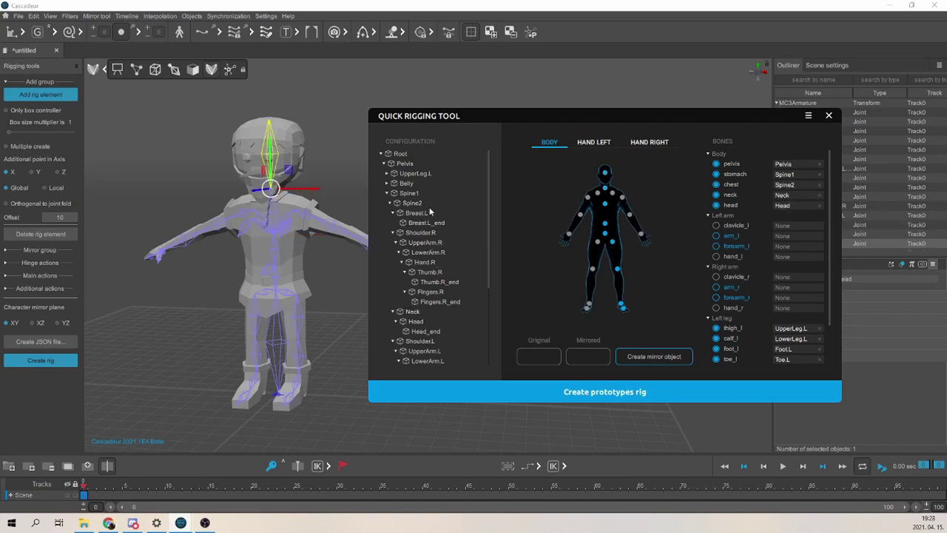
Map Shoulder.L, UpperArm.L, LowerArm.L and Hand.L to their slots and set the original suffix to .L
{"action": "scroll", "coordinate": [432, 322], "scroll_direction": "down", "scroll_amount": 3}
{"action": "left_click", "coordinate": [419, 276]}
{"action": "left_click", "coordinate": [786, 225]}
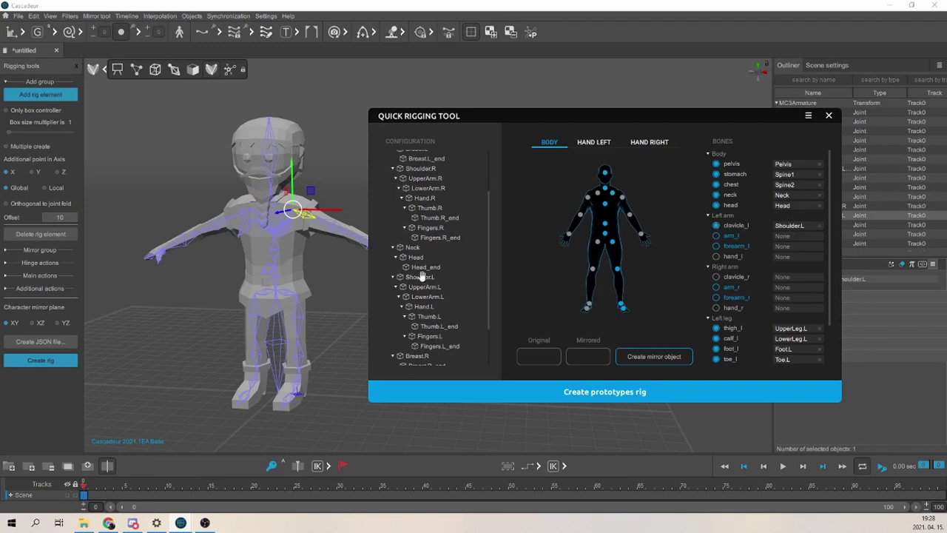
{"action": "left_click", "coordinate": [425, 287]}
{"action": "left_click", "coordinate": [421, 297]}
{"action": "left_click", "coordinate": [786, 246]}
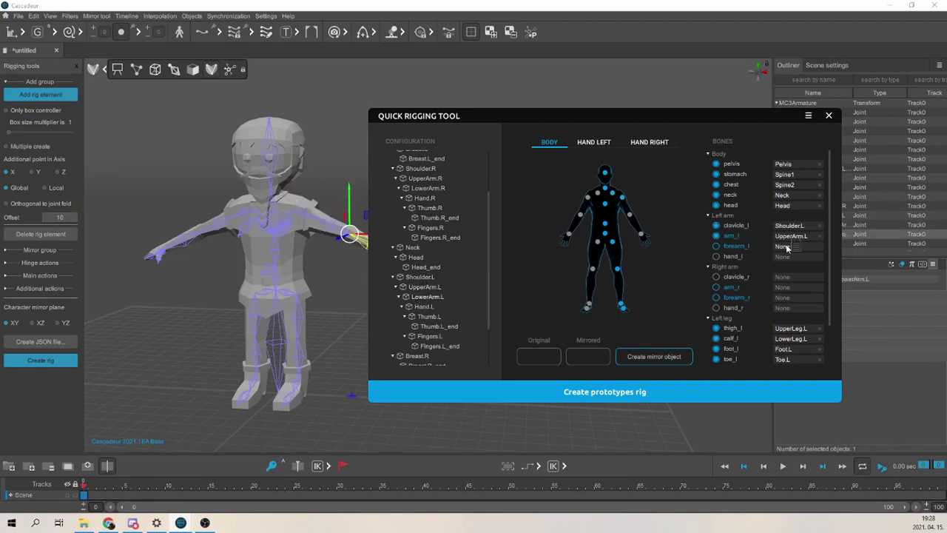
{"action": "left_click", "coordinate": [423, 306]}
{"action": "left_click", "coordinate": [786, 256]}
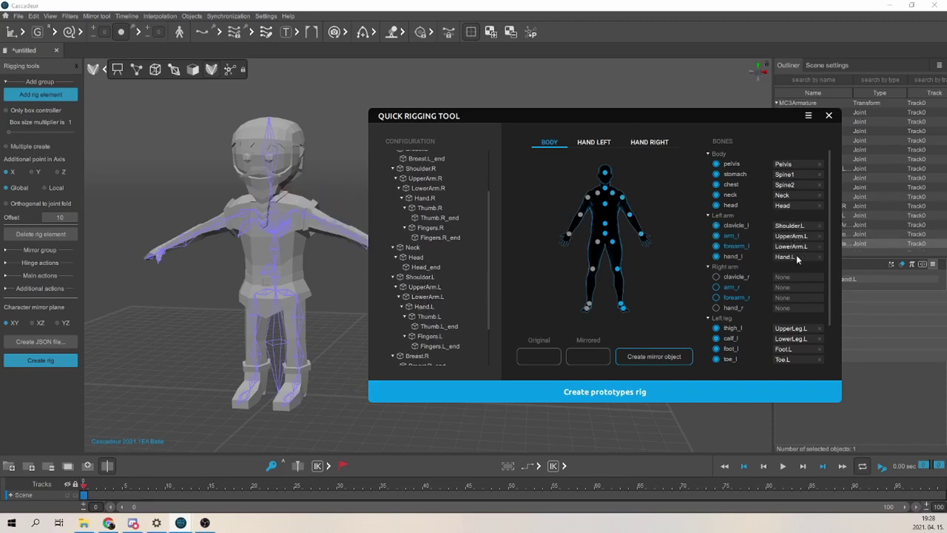
{"action": "left_click", "coordinate": [555, 357]}
{"action": "type", "text": ".L"}
Mirror the left-arm bone mapping onto the right arm
{"action": "left_click", "coordinate": [637, 357]}
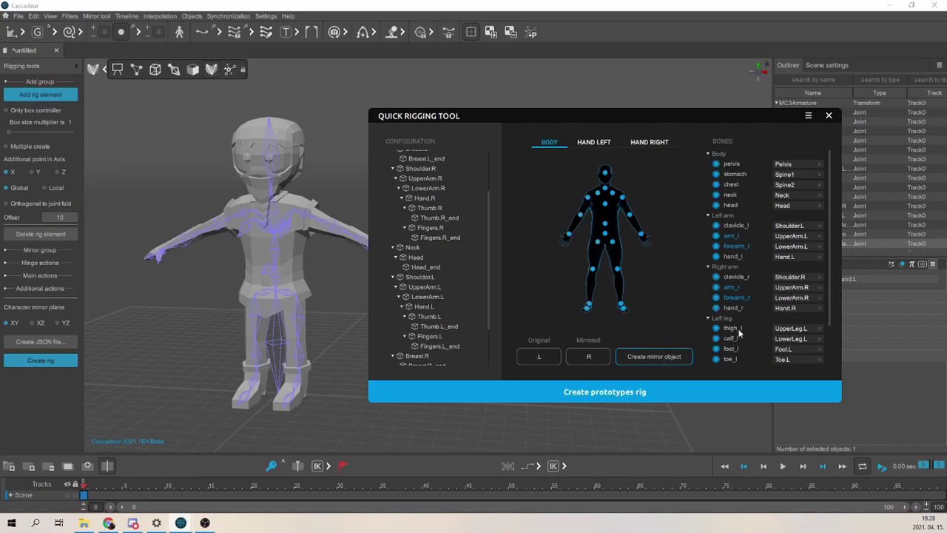
{"action": "scroll", "coordinate": [776, 259], "scroll_direction": "down", "scroll_amount": 2}
{"action": "scroll", "coordinate": [775, 257], "scroll_direction": "up", "scroll_amount": 2}
Check both hands' finger mappings, then generate the prototype rig and close the tool
{"action": "left_click", "coordinate": [592, 143]}
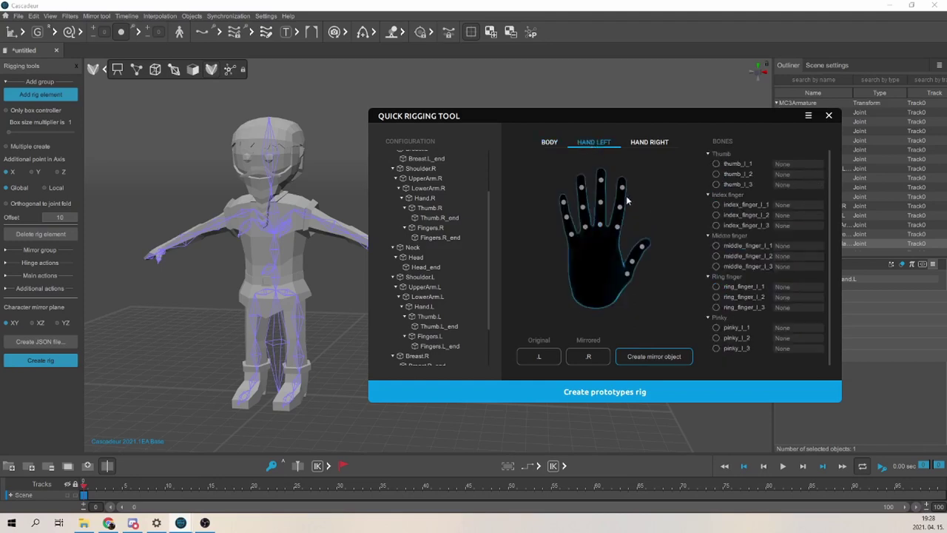
{"action": "left_click", "coordinate": [429, 209]}
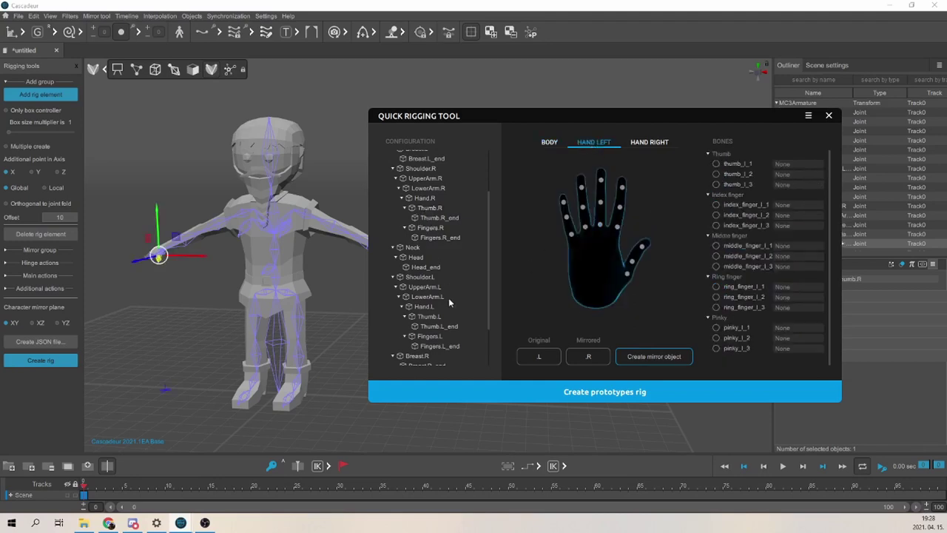
{"action": "left_click", "coordinate": [430, 228]}
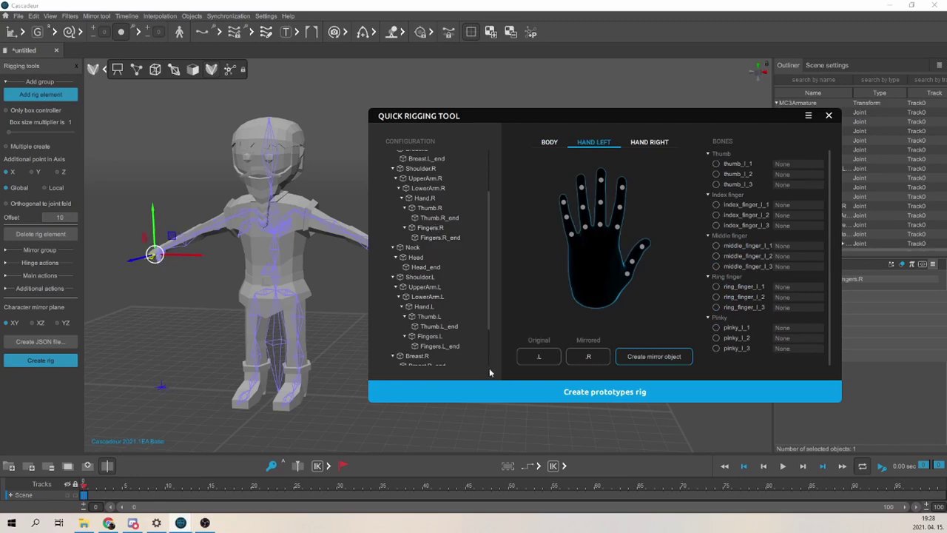
{"action": "left_click", "coordinate": [548, 143]}
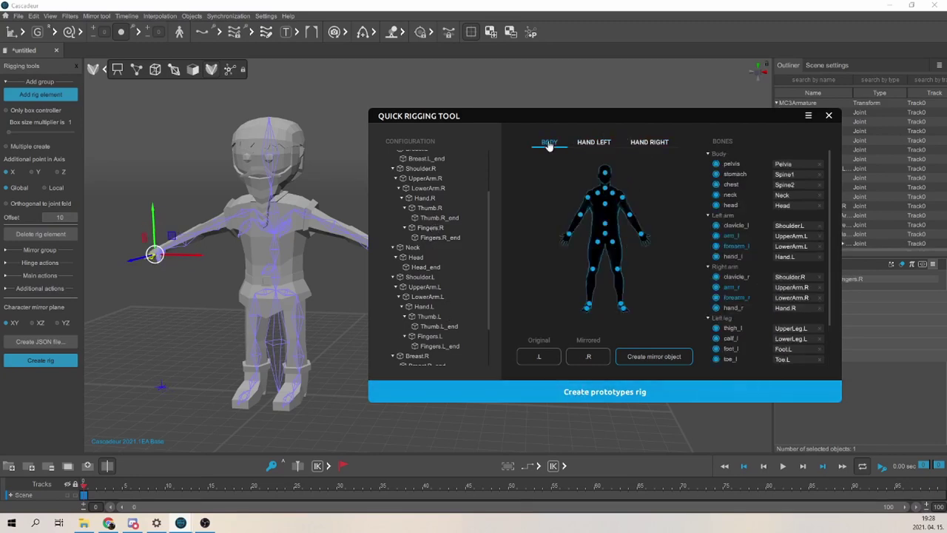
{"action": "left_click", "coordinate": [592, 142]}
{"action": "left_click", "coordinate": [645, 142]}
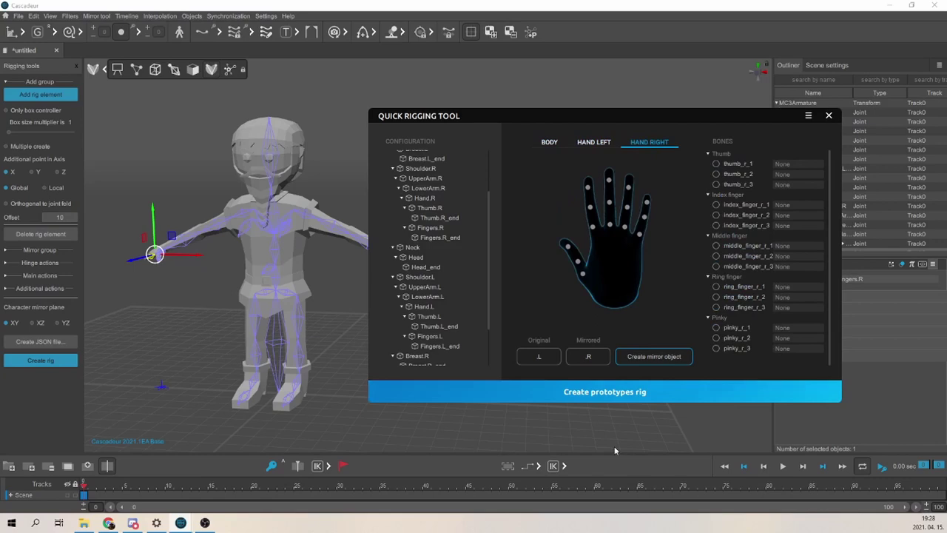
{"action": "left_click", "coordinate": [574, 398]}
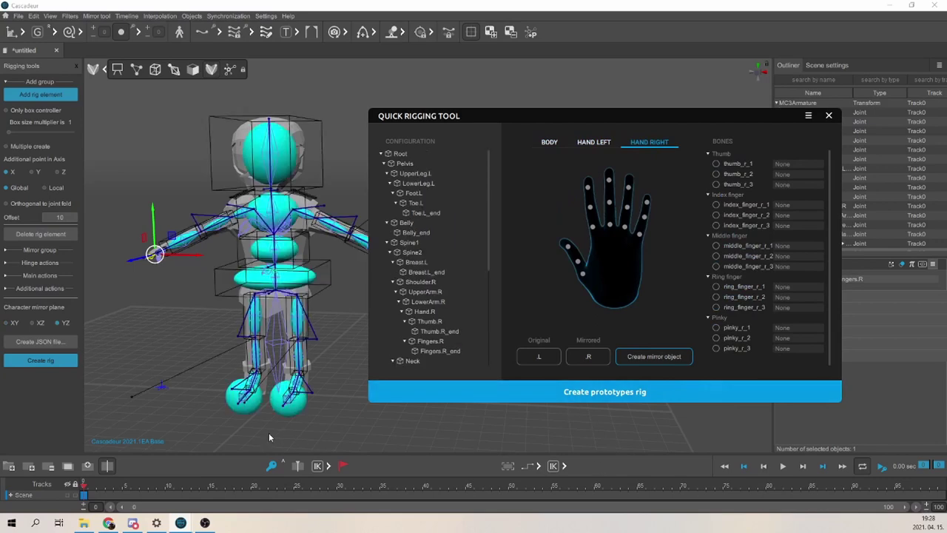
{"action": "left_click", "coordinate": [828, 117]}
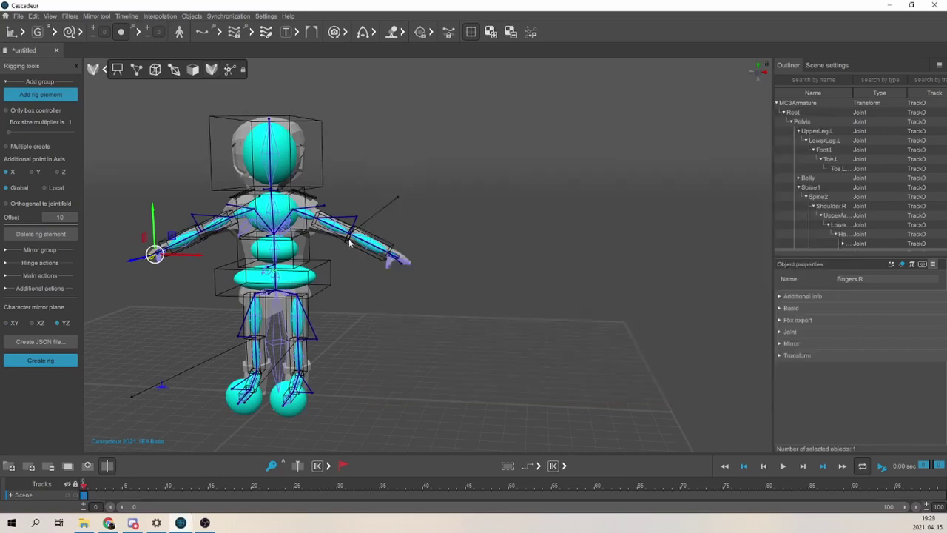
Set the head prototype body's width to 25
{"action": "left_click", "coordinate": [287, 154]}
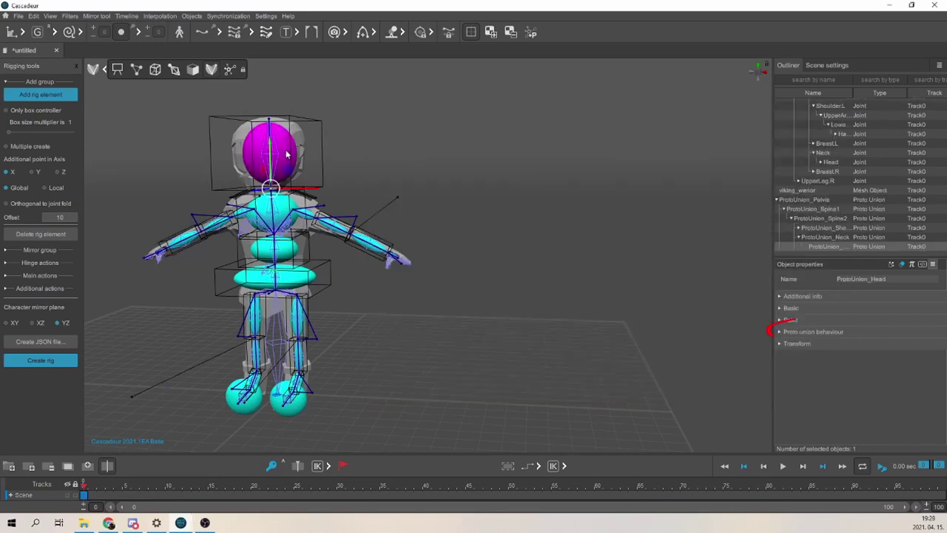
{"action": "left_click", "coordinate": [780, 334]}
{"action": "scroll", "coordinate": [811, 312], "scroll_direction": "down", "scroll_amount": 5}
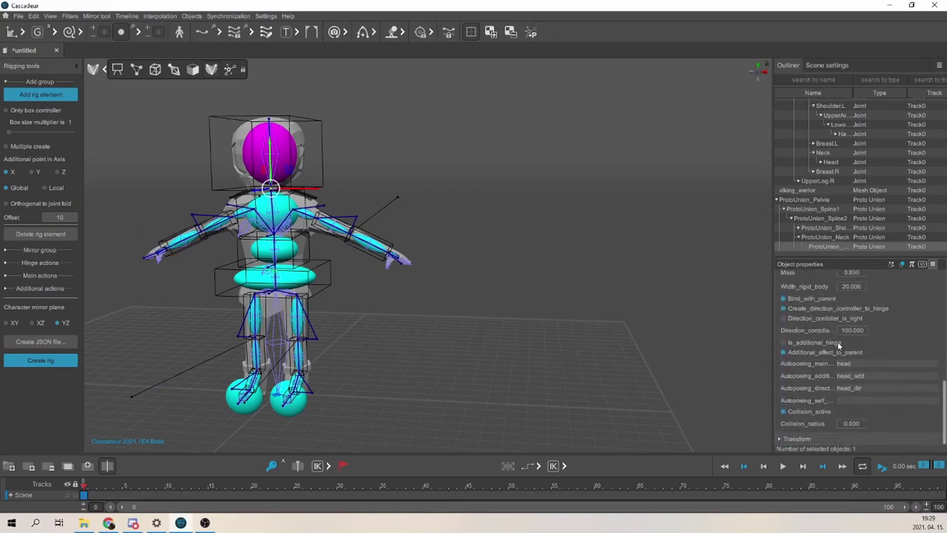
{"action": "scroll", "coordinate": [848, 347], "scroll_direction": "up", "scroll_amount": 3}
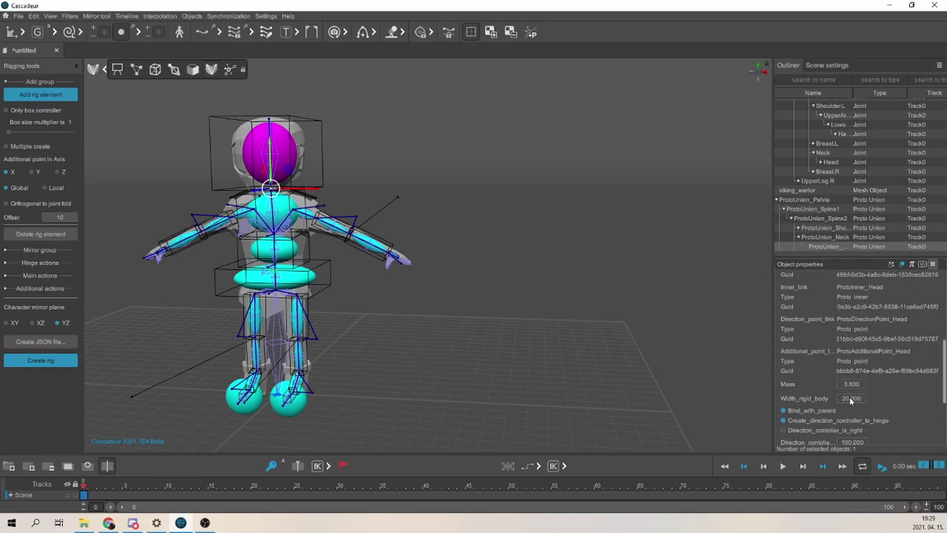
{"action": "key", "text": "Return"}
{"action": "double_click", "coordinate": [851, 398]}
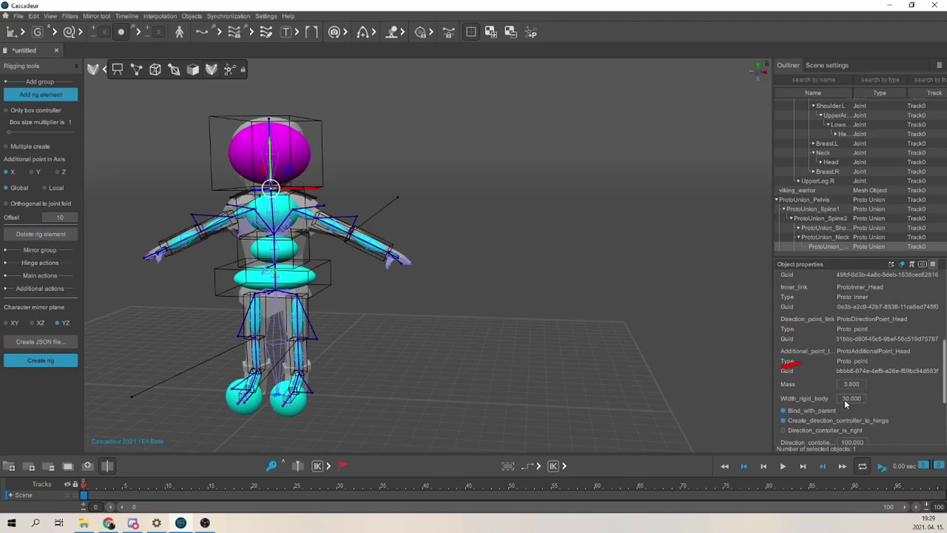
{"action": "type", "text": "25"}
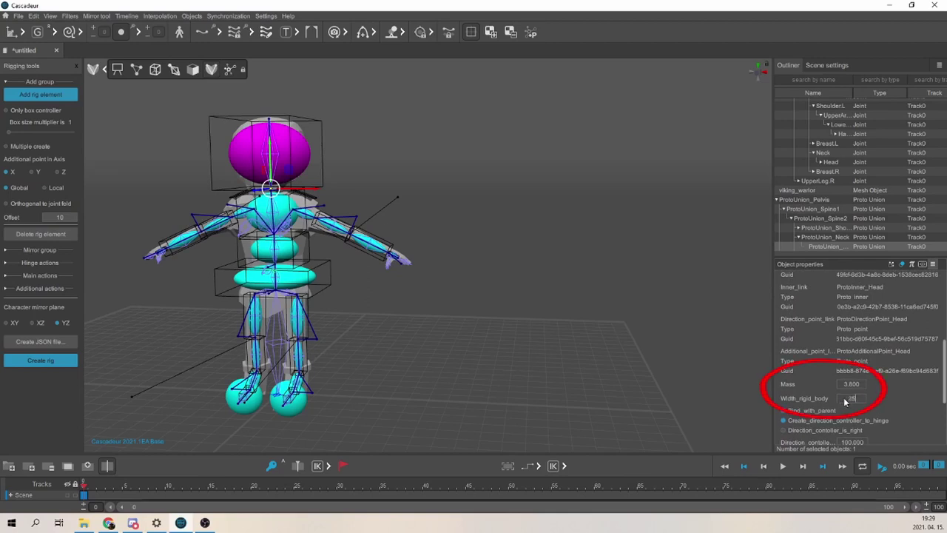
{"action": "key", "text": "Return"}
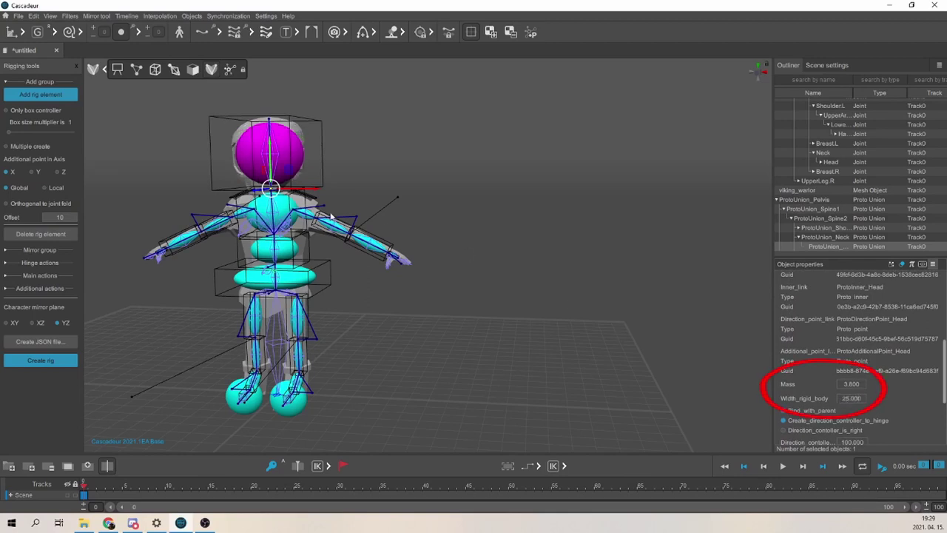
Set the left and right toe bodies' widths to 10
{"action": "left_click", "coordinate": [284, 215]}
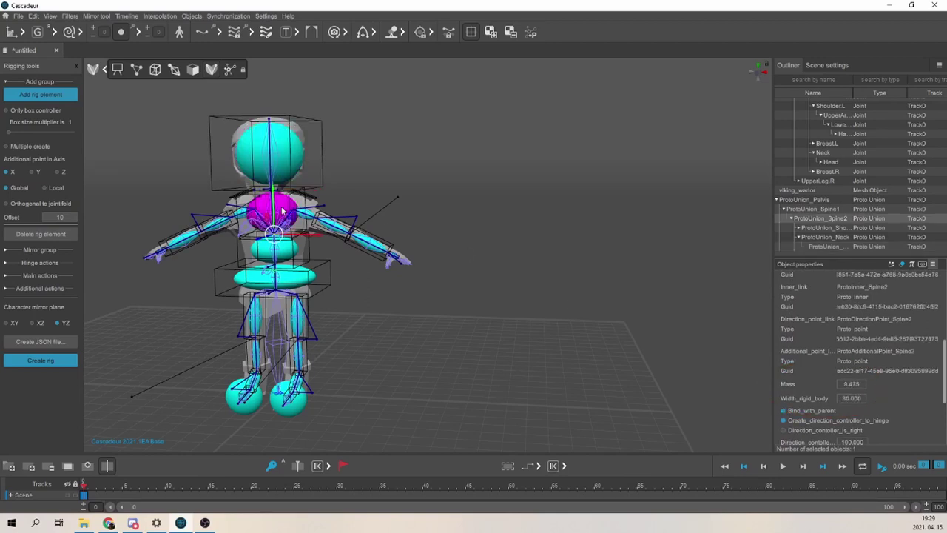
{"action": "left_click", "coordinate": [294, 403]}
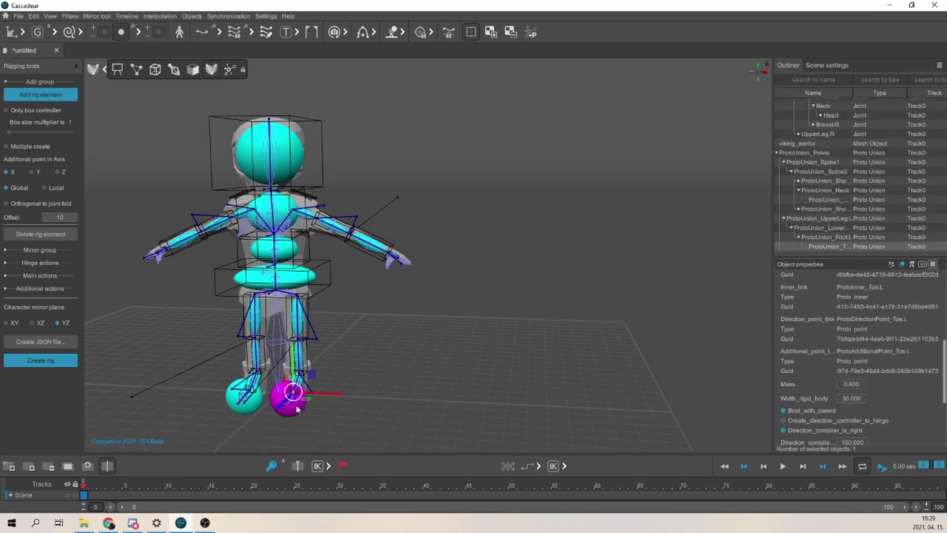
{"action": "left_click", "coordinate": [841, 398]}
{"action": "type", "text": "10"}
{"action": "key", "text": "Return"}
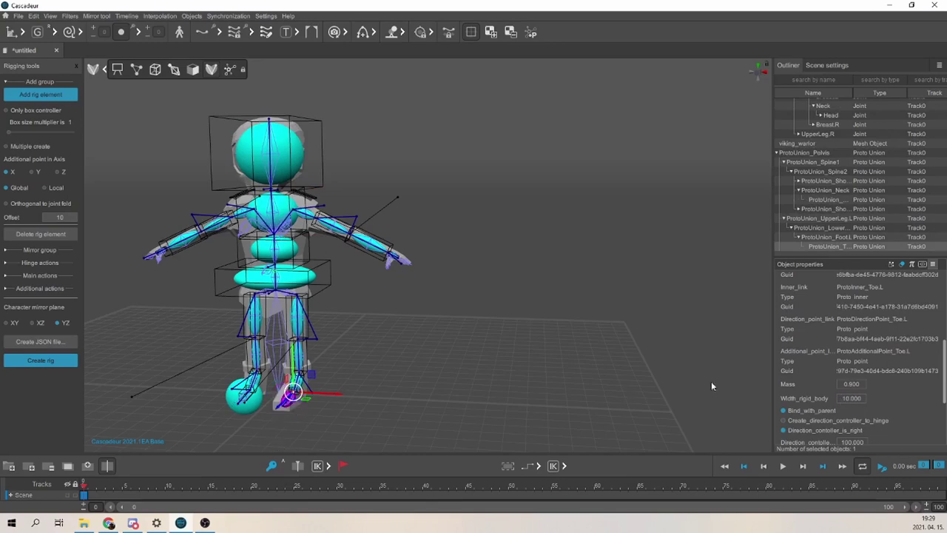
{"action": "left_click", "coordinate": [231, 398]}
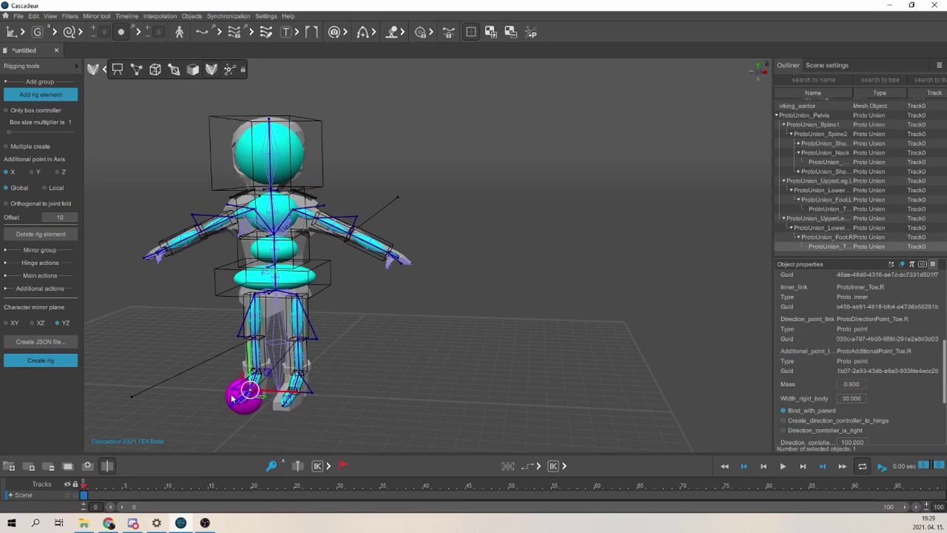
{"action": "left_click", "coordinate": [845, 399]}
{"action": "key", "text": "Return"}
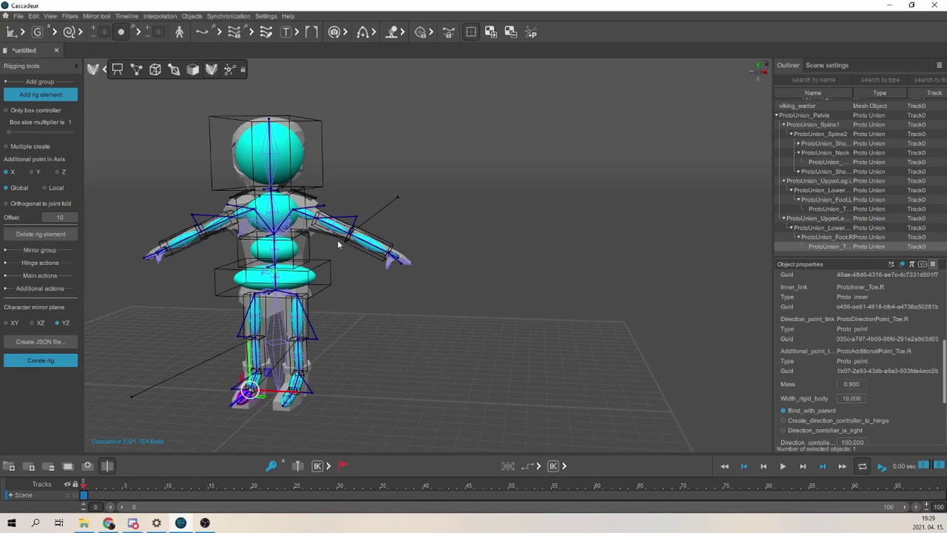
Set the pelvis prototype body's width to 5
{"action": "left_click", "coordinate": [290, 287]}
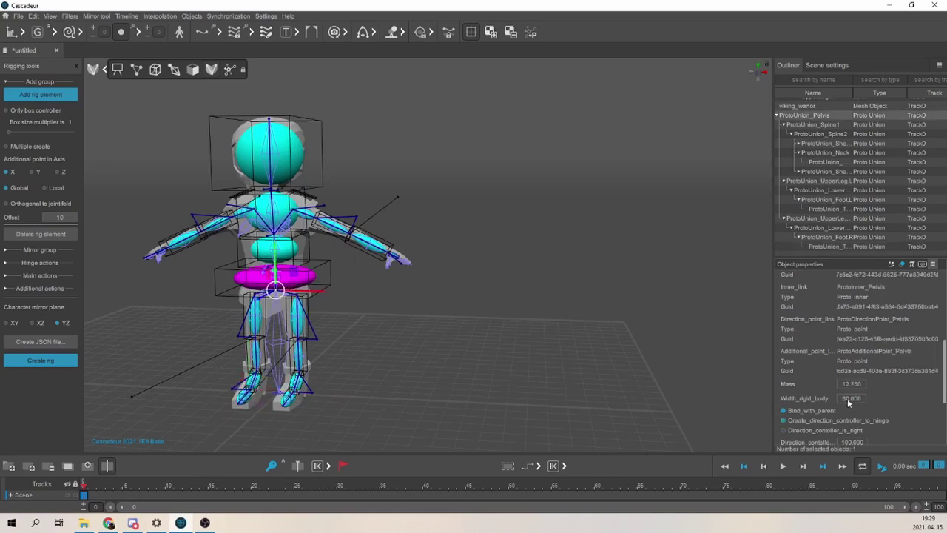
{"action": "left_click", "coordinate": [846, 399]}
{"action": "type", "text": "5"}
{"action": "key", "text": "Return"}
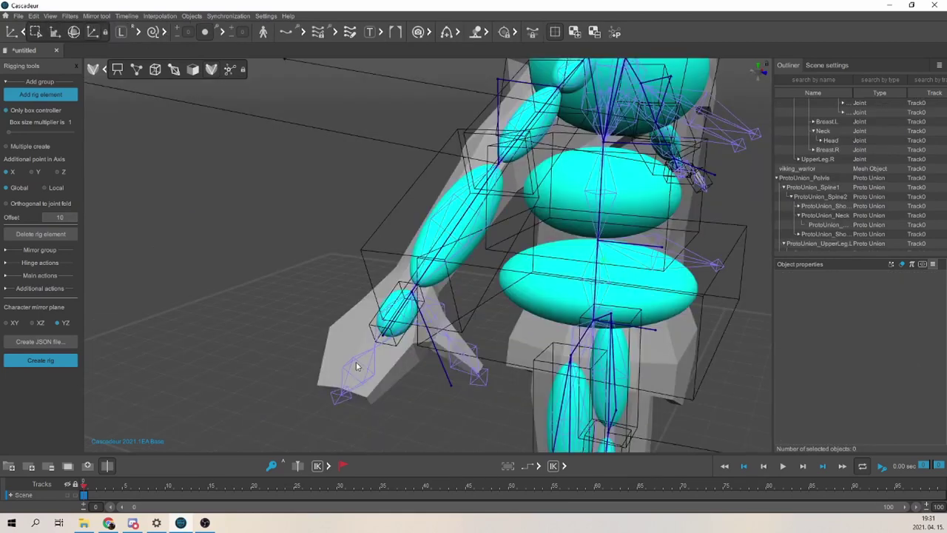
Add box controllers to the right fingers and right thumb joints
{"action": "left_click", "coordinate": [353, 368]}
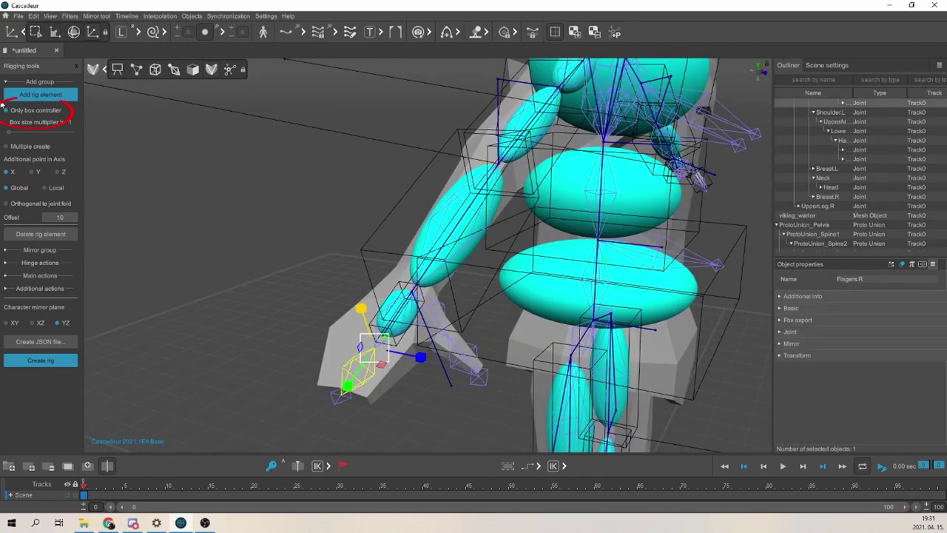
{"action": "left_click", "coordinate": [14, 96]}
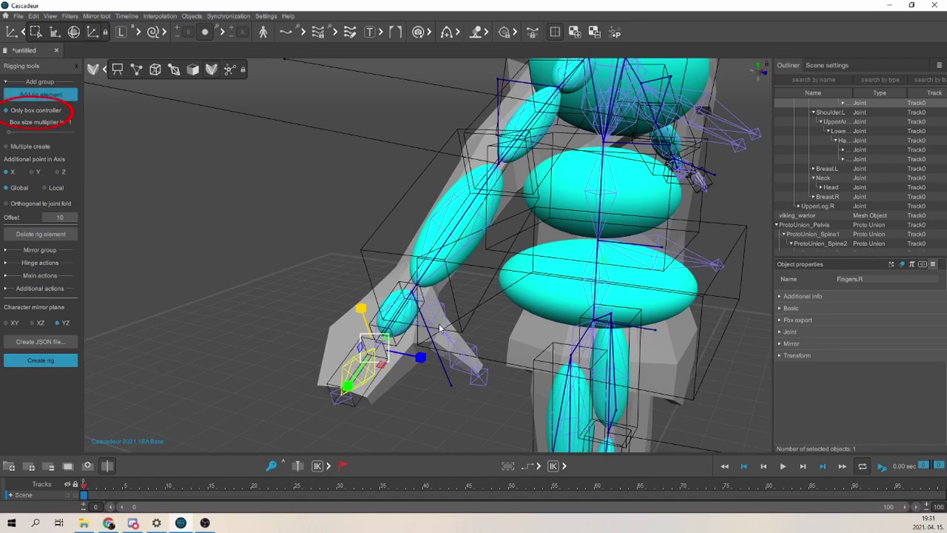
{"action": "left_click", "coordinate": [467, 354]}
{"action": "left_click", "coordinate": [459, 369]}
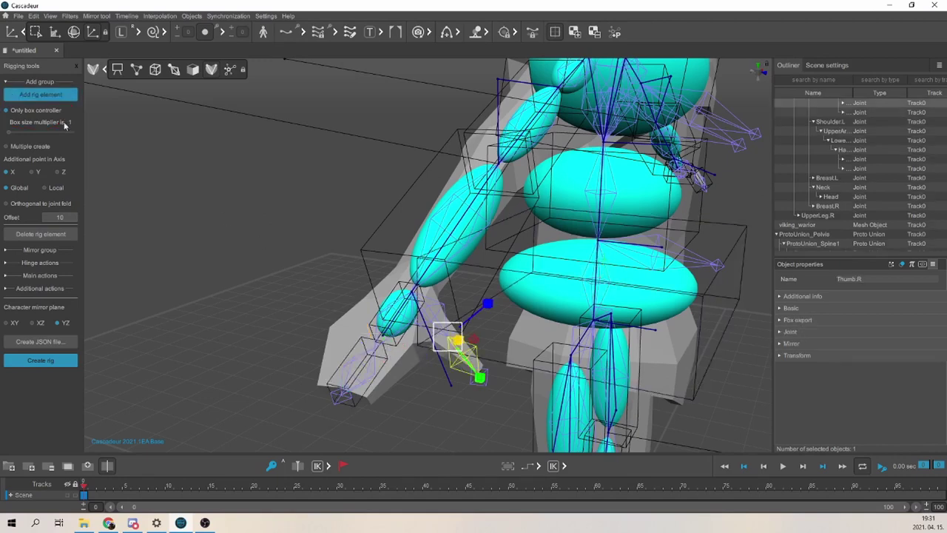
{"action": "left_click", "coordinate": [49, 94]}
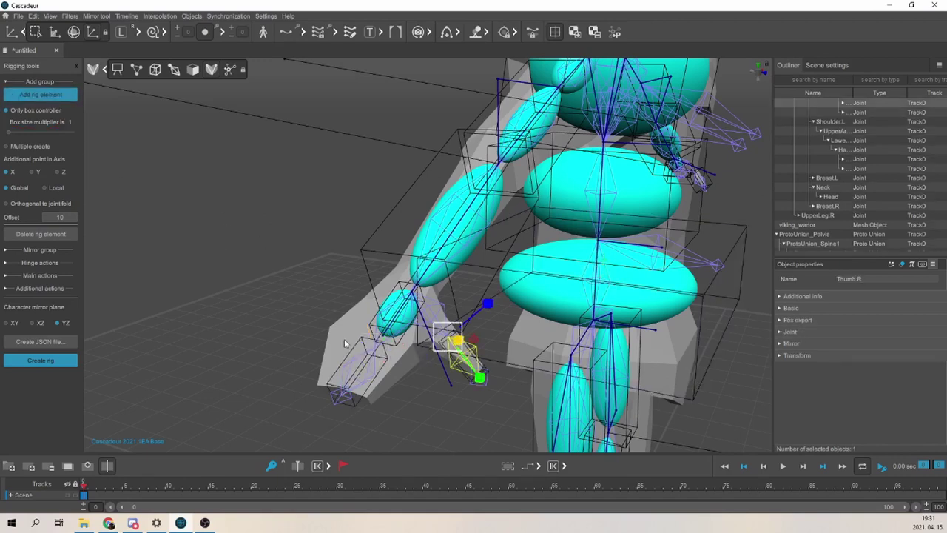
Enlarge the right hand's box to enclose the hand and frame the whole character
{"action": "left_click", "coordinate": [385, 355]}
{"action": "left_click_drag", "start_coordinate": [415, 389], "coordinate": [529, 400]}
{"action": "left_click_drag", "start_coordinate": [342, 326], "coordinate": [322, 289]}
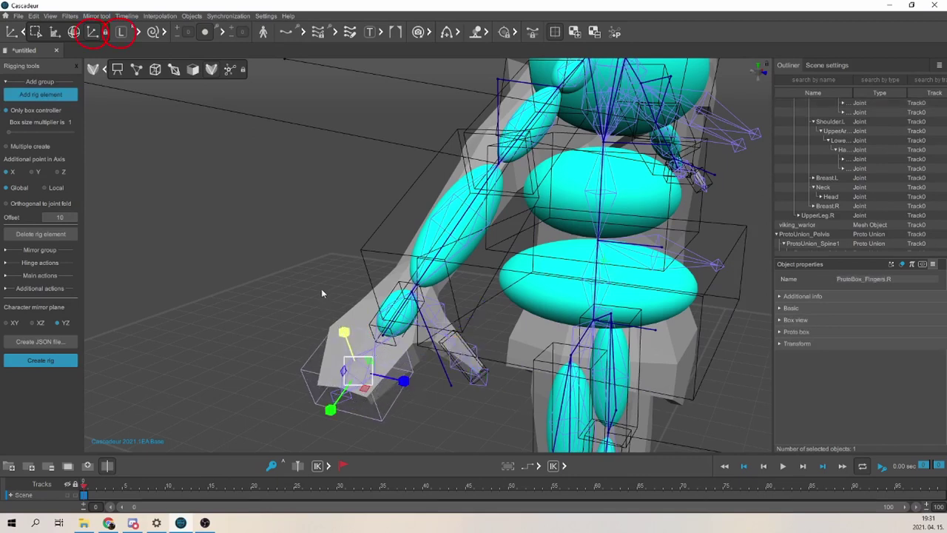
{"action": "left_click", "coordinate": [441, 345]}
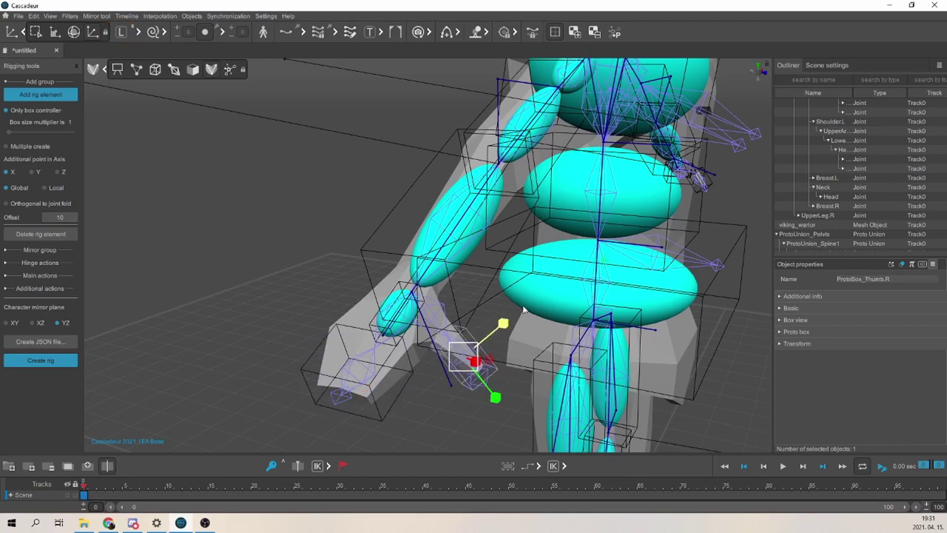
{"action": "key", "text": "f"}
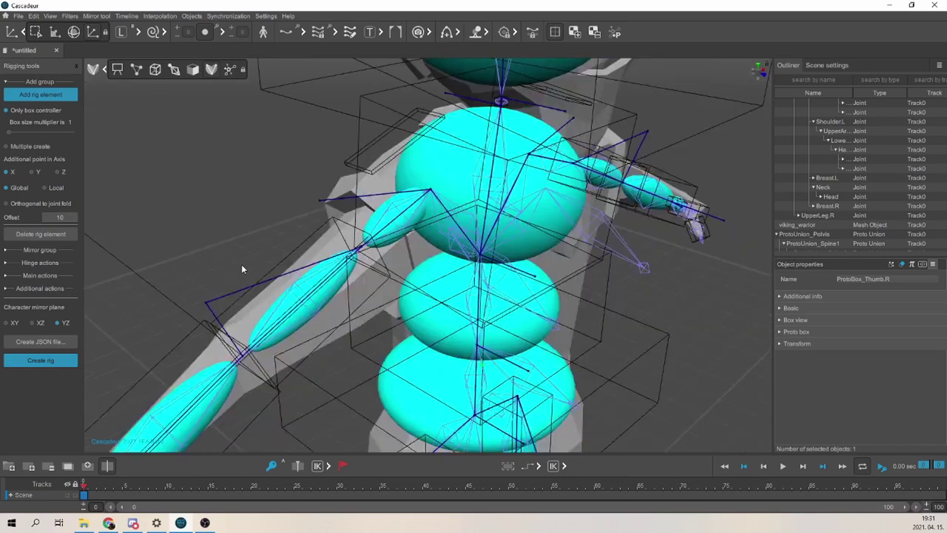
{"action": "left_click", "coordinate": [563, 224]}
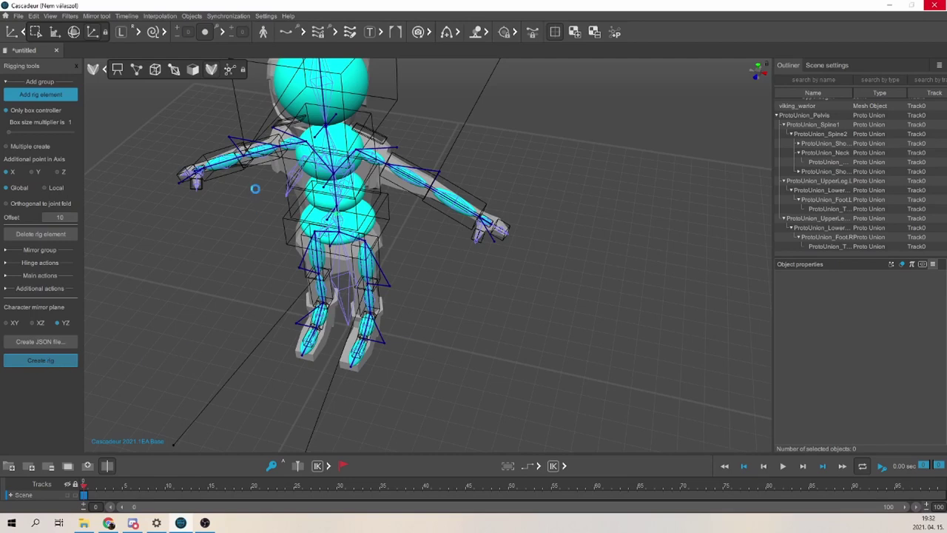
Enable auto-posing and lean the upper body via the neck while lowering the pelvis
{"action": "left_click", "coordinate": [615, 33]}
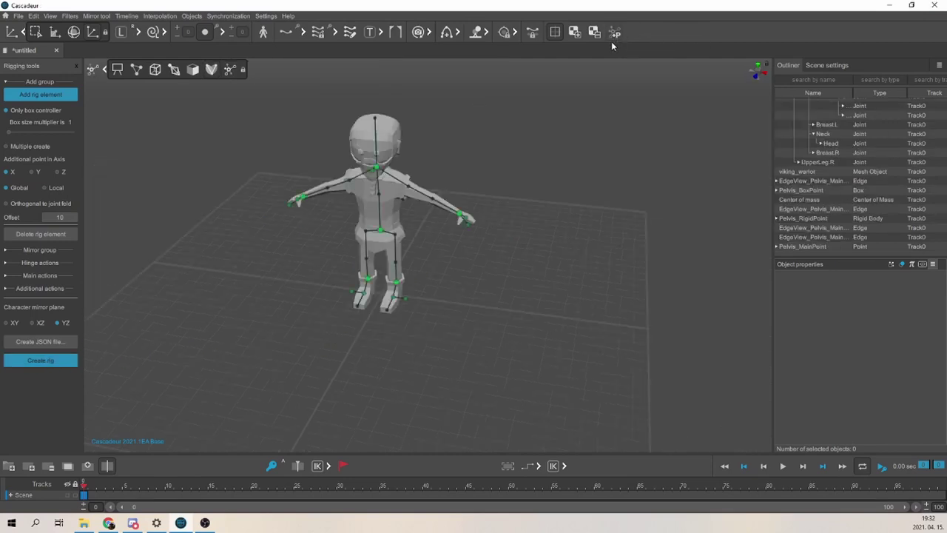
{"action": "left_click", "coordinate": [378, 168]}
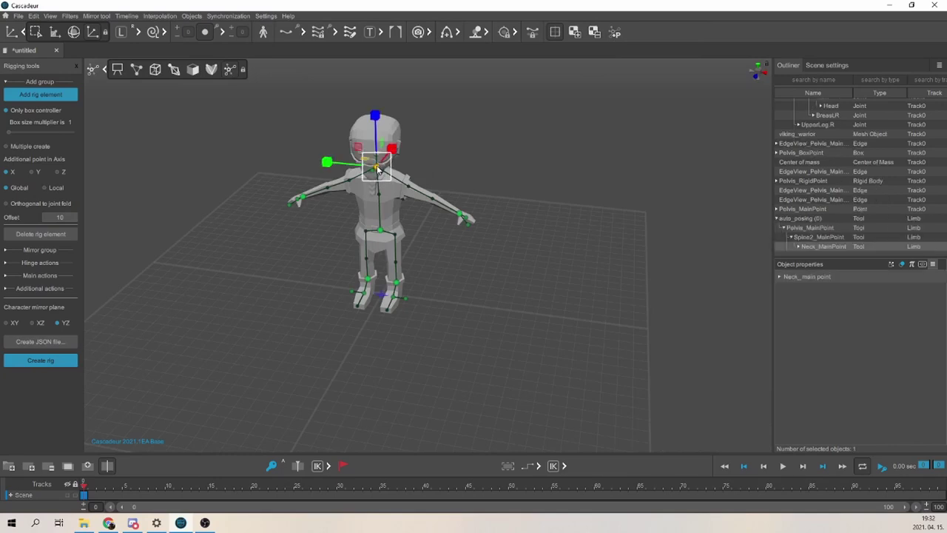
{"action": "mouse_move", "coordinate": [342, 162]}
{"action": "left_mouse_down"}
{"action": "mouse_move", "coordinate": [359, 155]}
{"action": "mouse_move", "coordinate": [375, 167]}
{"action": "mouse_move", "coordinate": [331, 151]}
{"action": "left_mouse_up"}
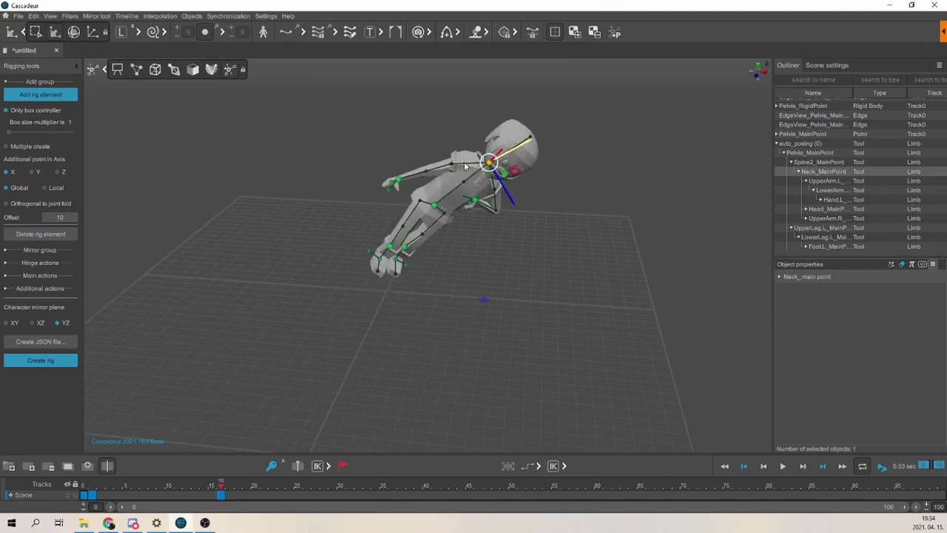
{"action": "left_click_drag", "start_coordinate": [435, 207], "coordinate": [507, 245]}
Reposition a foot point and move the right hand sideways to finish the crouched pose
{"action": "left_click", "coordinate": [418, 244]}
{"action": "left_click", "coordinate": [412, 247]}
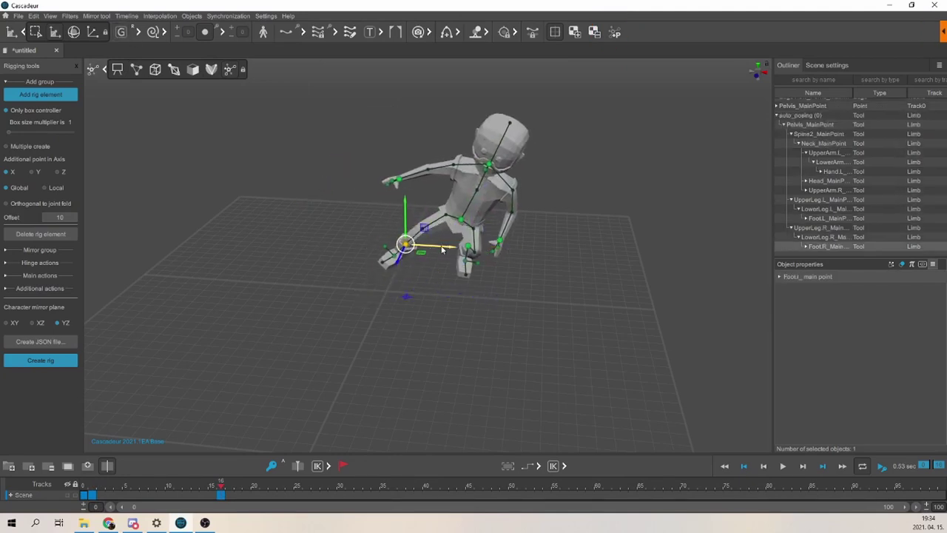
{"action": "left_click_drag", "start_coordinate": [412, 247], "coordinate": [421, 239]}
{"action": "left_click", "coordinate": [398, 180]}
{"action": "left_click_drag", "start_coordinate": [428, 182], "coordinate": [357, 181]}
{"action": "left_click", "coordinate": [137, 70]}
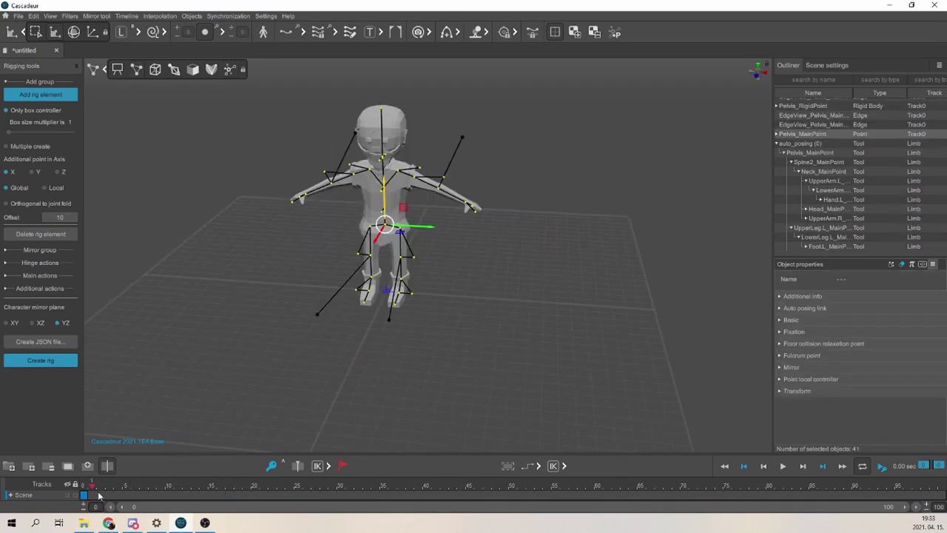
Paste the reposed pose onto frame 16 using relative copier mode
{"action": "left_click", "coordinate": [97, 495]}
{"action": "left_click", "coordinate": [267, 351]}
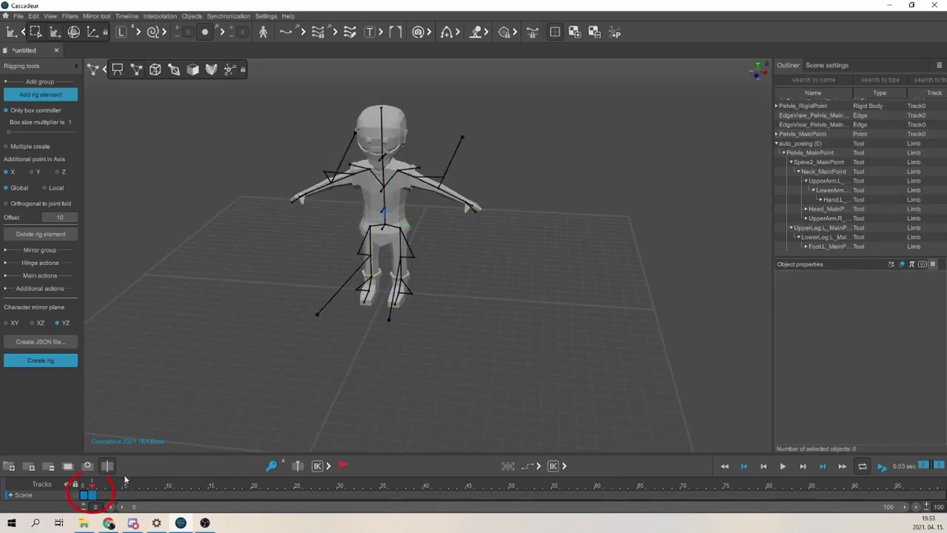
{"action": "left_click", "coordinate": [221, 495]}
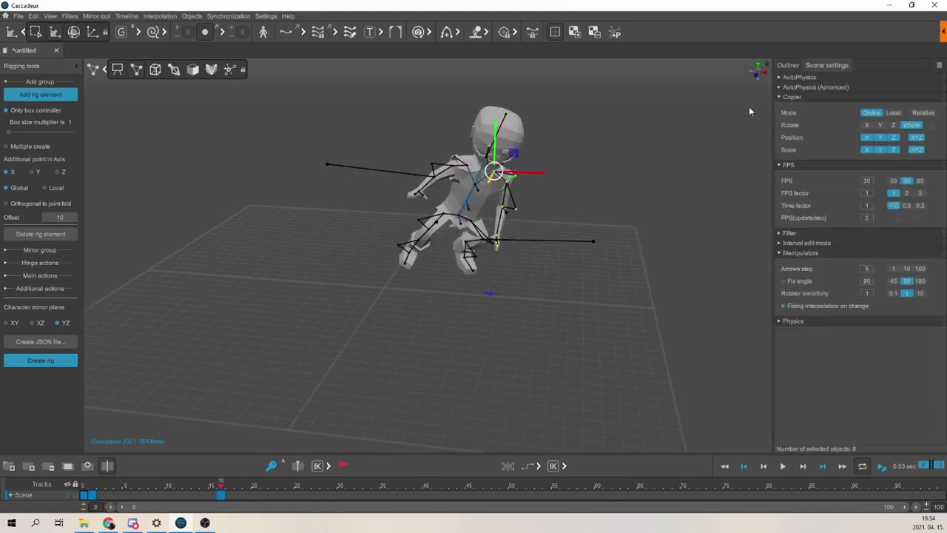
{"action": "left_click", "coordinate": [915, 114]}
{"action": "key", "text": "ctrl+v"}
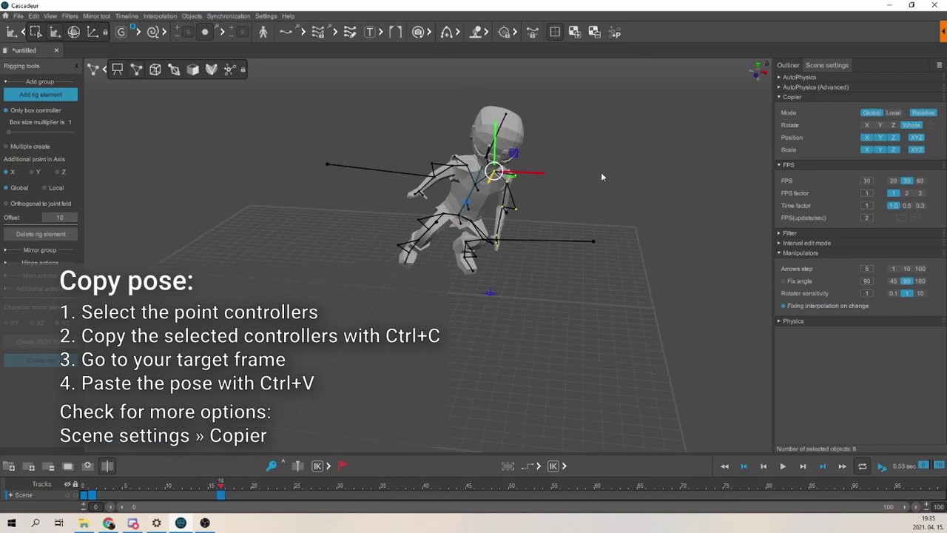
Compare frame 1's T-pose with the pasted pose at frame 16
{"action": "left_click", "coordinate": [90, 494]}
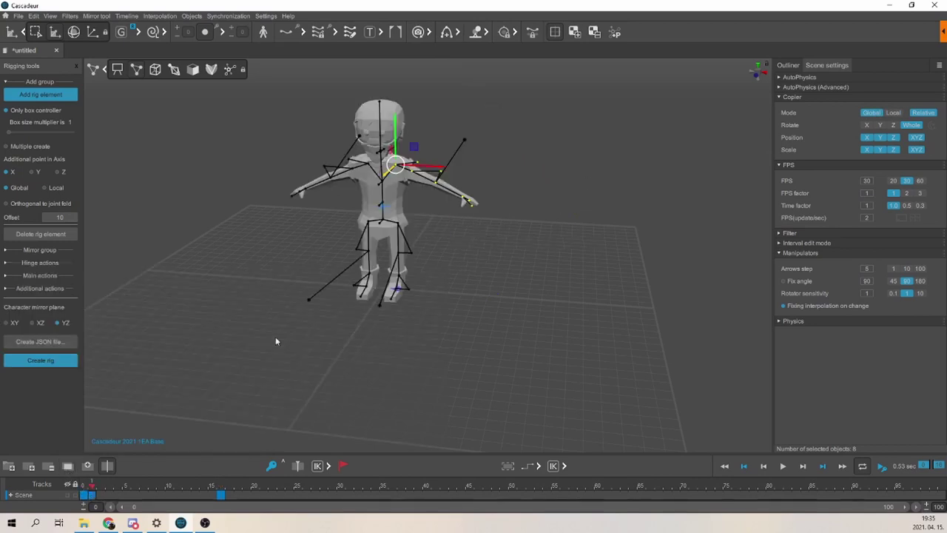
{"action": "left_click", "coordinate": [377, 281]}
{"action": "left_click", "coordinate": [400, 223]}
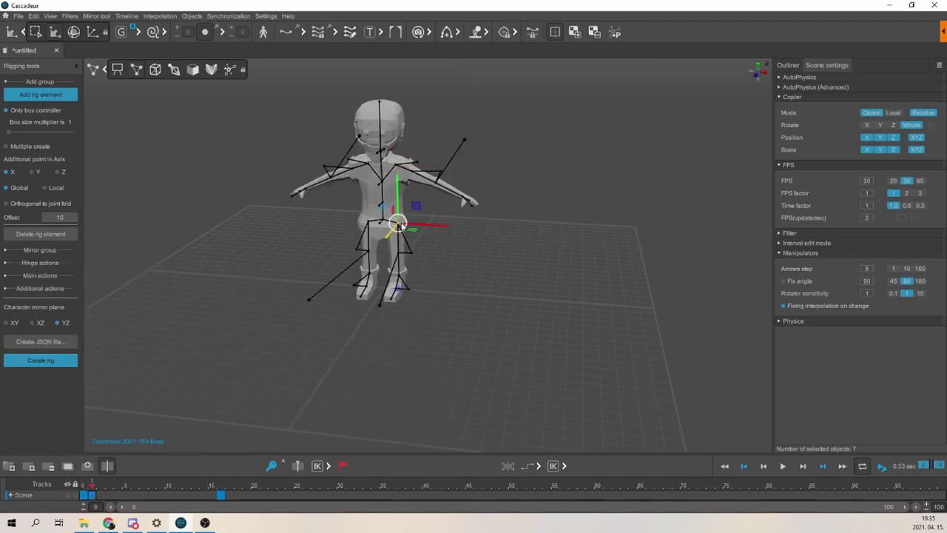
{"action": "left_click", "coordinate": [220, 489]}
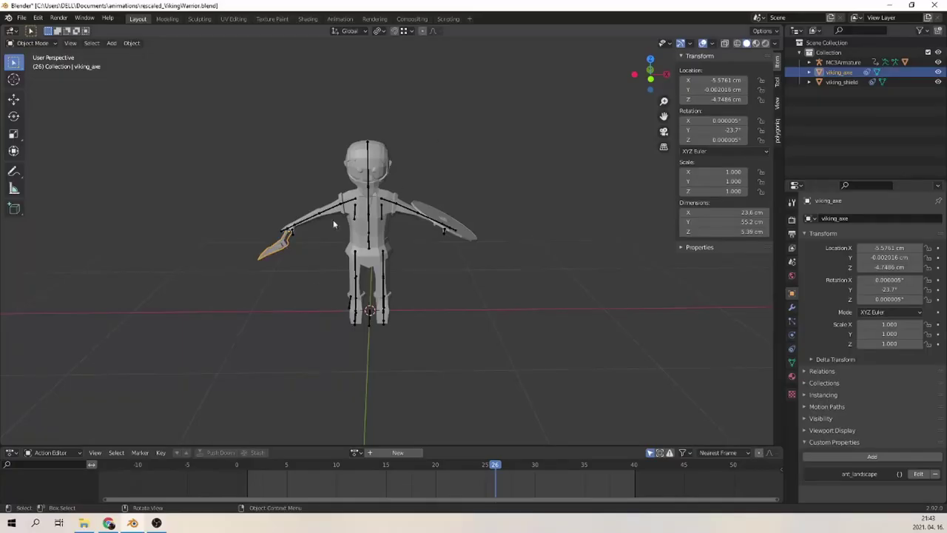
Export the Viking axe from Blender as an FBX file
{"action": "left_click", "coordinate": [21, 17]}
{"action": "mouse_move", "coordinate": [56, 159]}
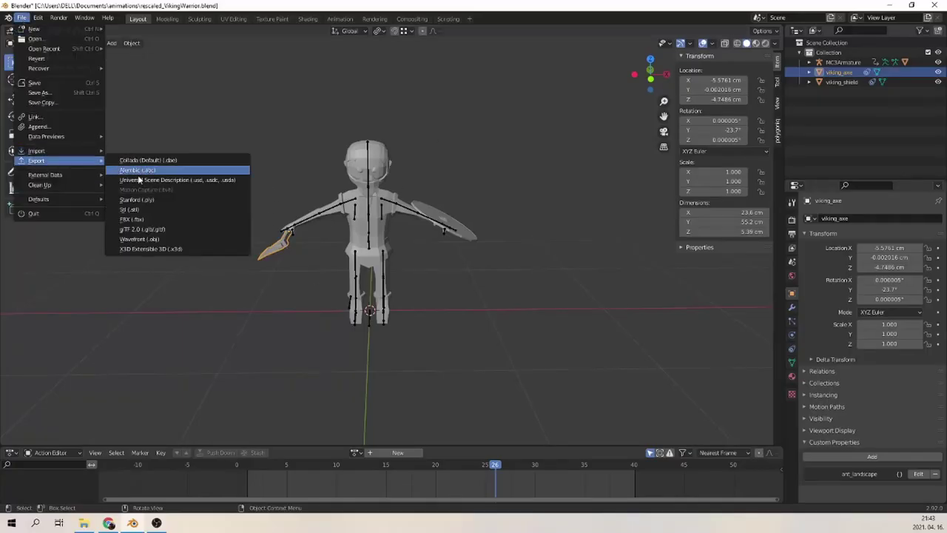
{"action": "left_click", "coordinate": [148, 221]}
{"action": "scroll", "coordinate": [591, 237], "scroll_direction": "down", "scroll_amount": 2}
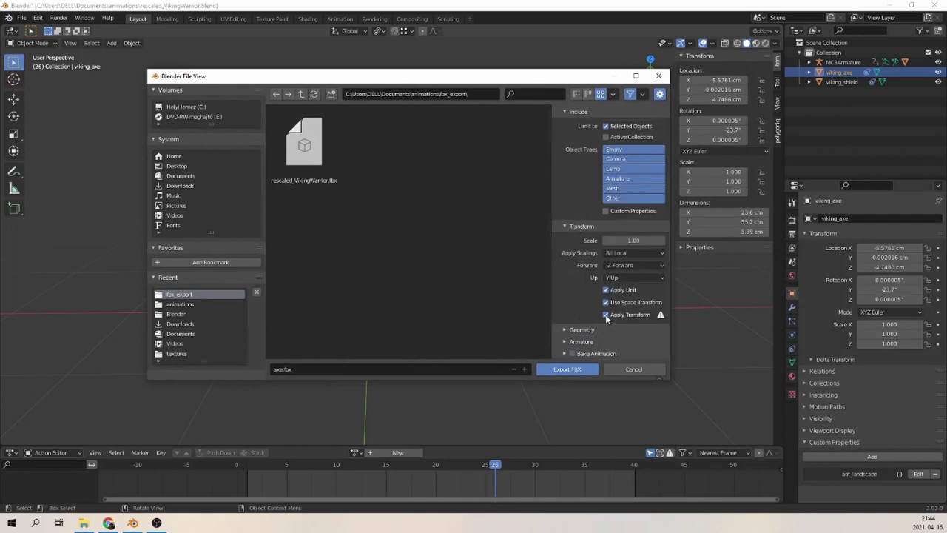
{"action": "left_click", "coordinate": [557, 368]}
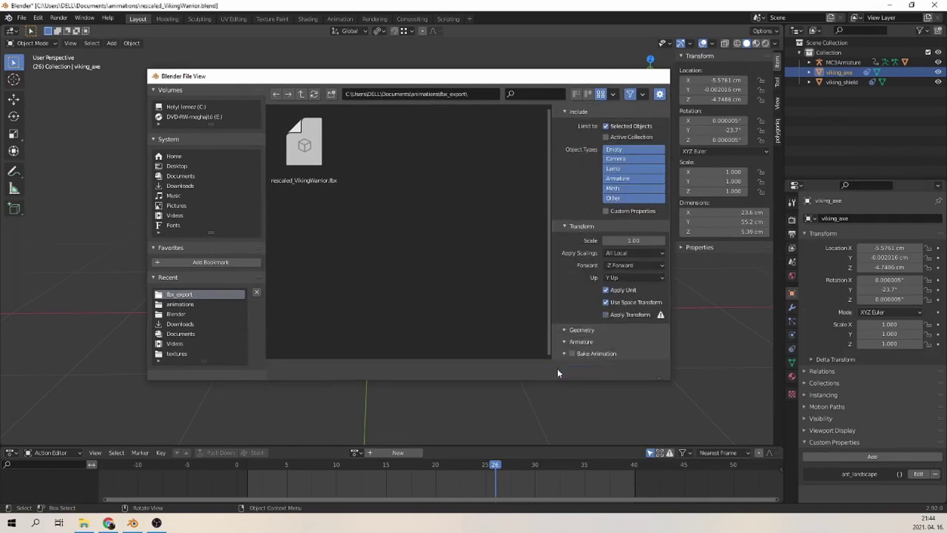
Select the shield and start its FBX export with a cleared file name
{"action": "left_click", "coordinate": [466, 235]}
{"action": "left_click", "coordinate": [21, 17]}
{"action": "mouse_move", "coordinate": [57, 156]}
{"action": "left_click", "coordinate": [129, 216]}
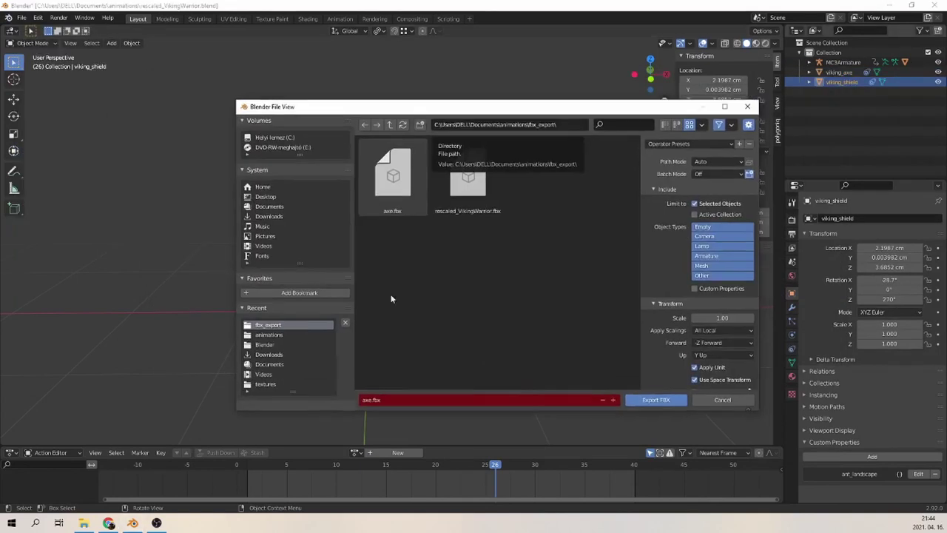
Export the shield as 'shield', then add the axe and shield FBX models to the Cascadeur scene
{"action": "type", "text": "shield"}
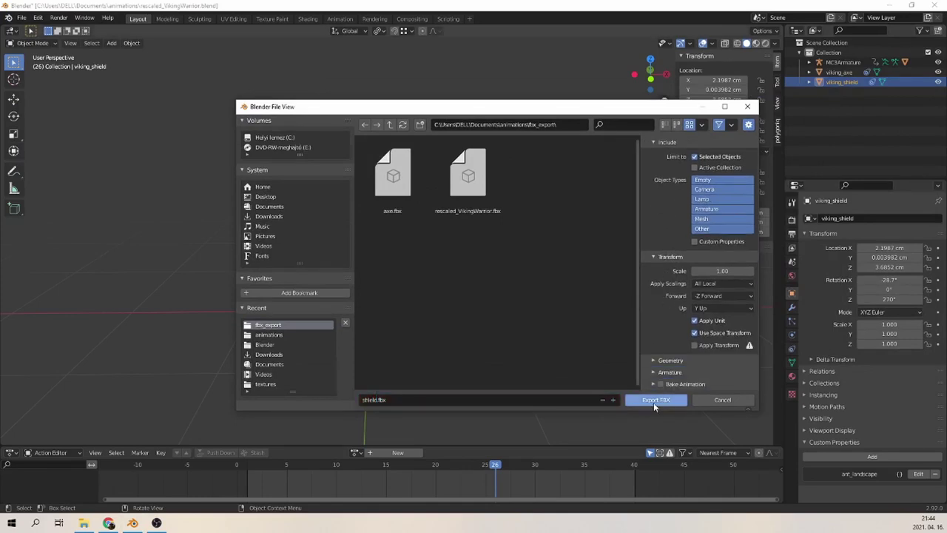
{"action": "left_click", "coordinate": [653, 400]}
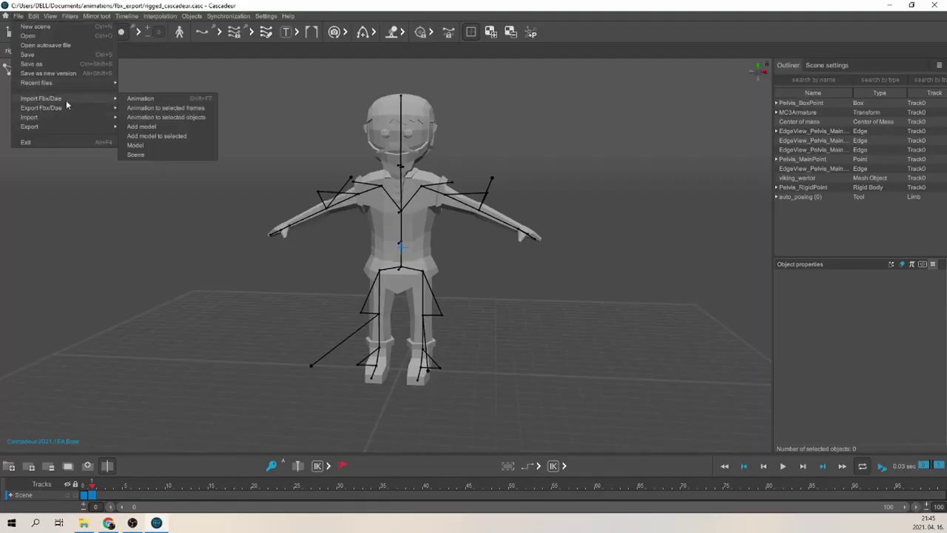
{"action": "left_click", "coordinate": [196, 127]}
{"action": "double_click", "coordinate": [105, 80]}
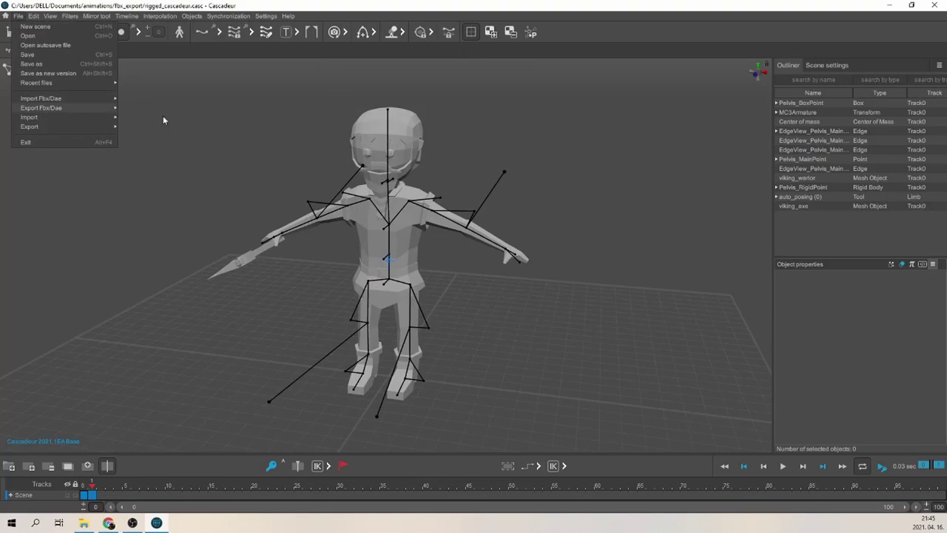
{"action": "left_click", "coordinate": [163, 127]}
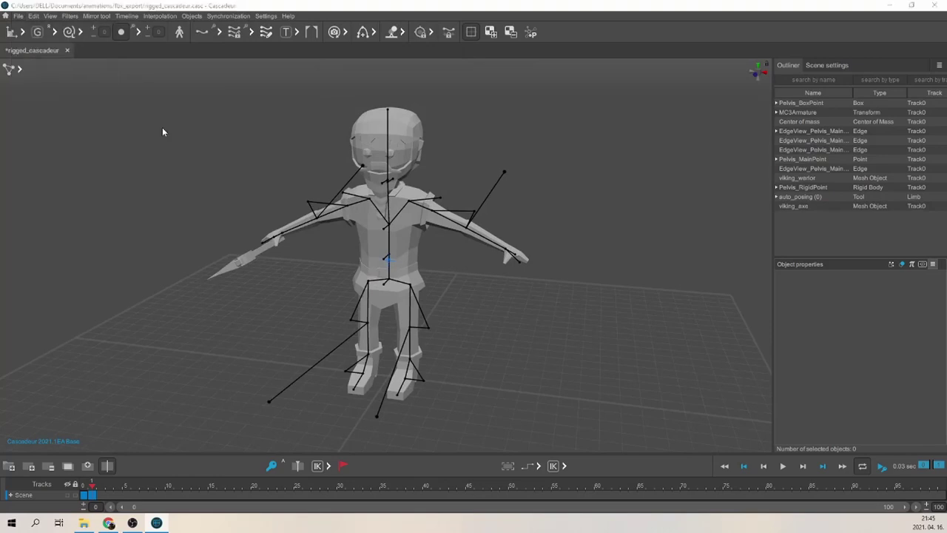
{"action": "left_click", "coordinate": [115, 104]}
{"action": "double_click", "coordinate": [118, 105]}
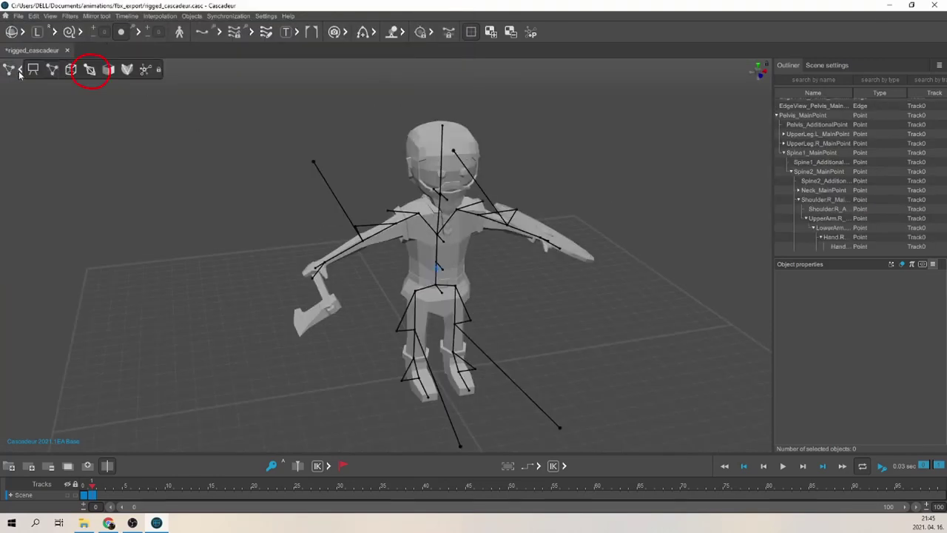
Parent the axe to the Hand.R joint
{"action": "left_click", "coordinate": [89, 70]}
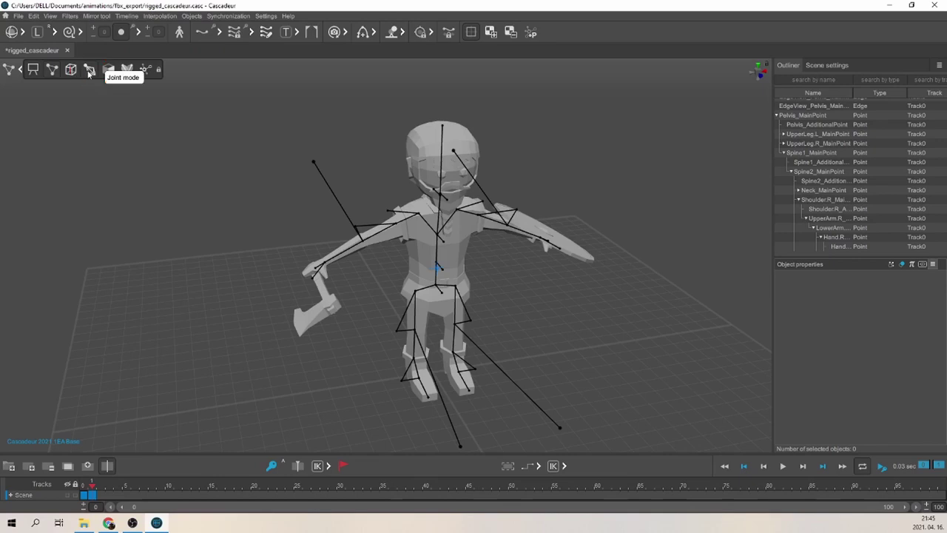
{"action": "left_click", "coordinate": [319, 266]}
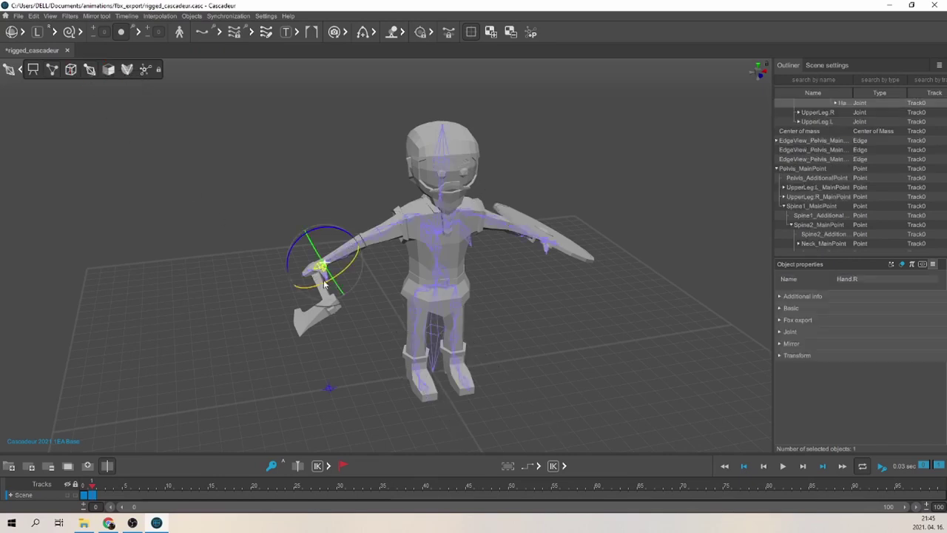
{"action": "left_click", "coordinate": [108, 69]}
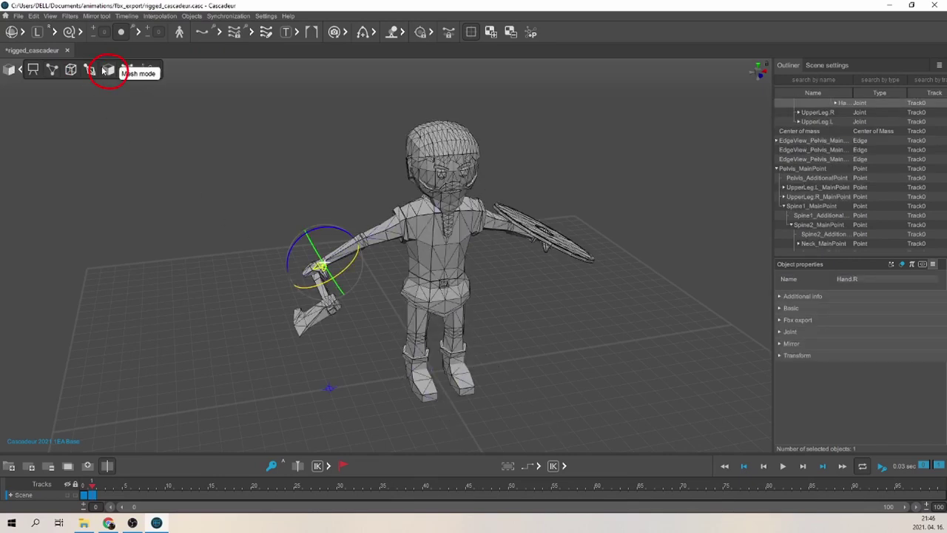
{"action": "left_click", "coordinate": [327, 307], "text": "ctrl"}
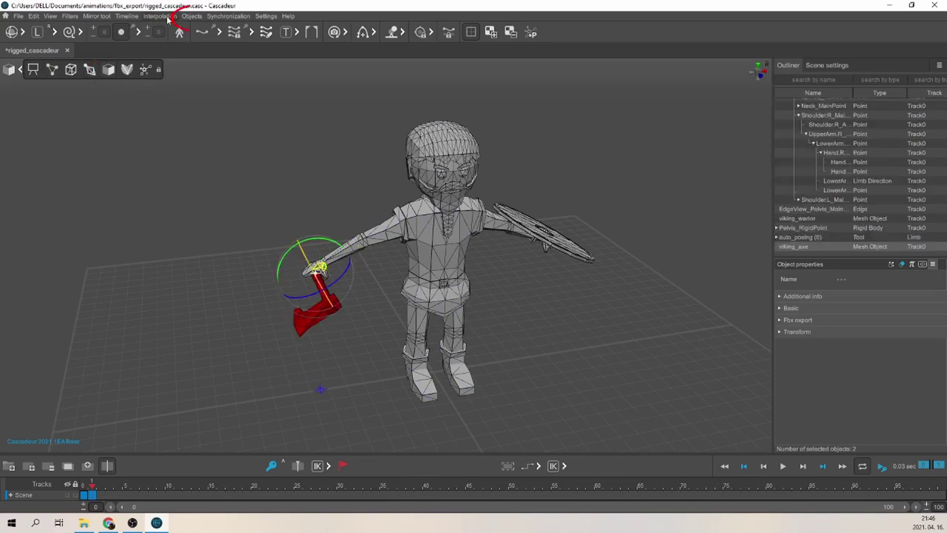
{"action": "left_click", "coordinate": [191, 16]}
{"action": "mouse_move", "coordinate": [222, 145]}
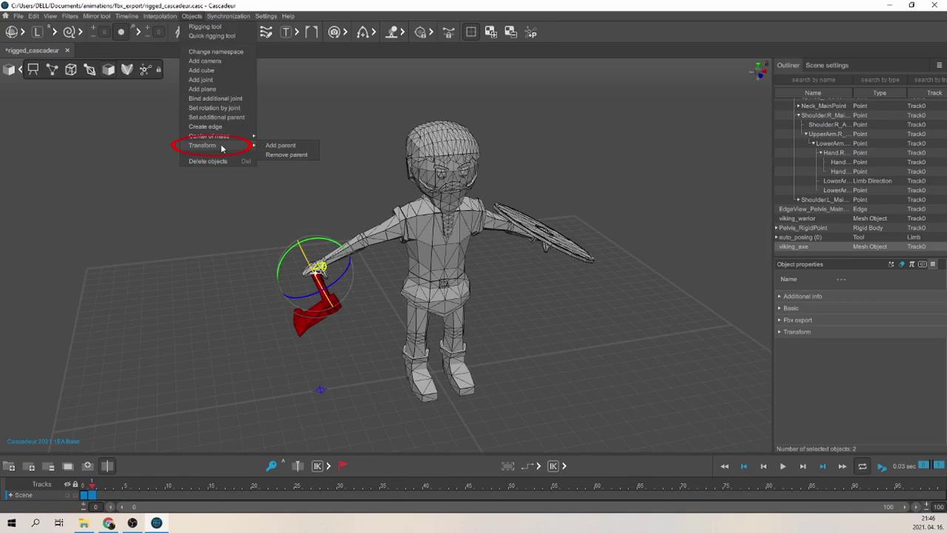
{"action": "left_click", "coordinate": [276, 146]}
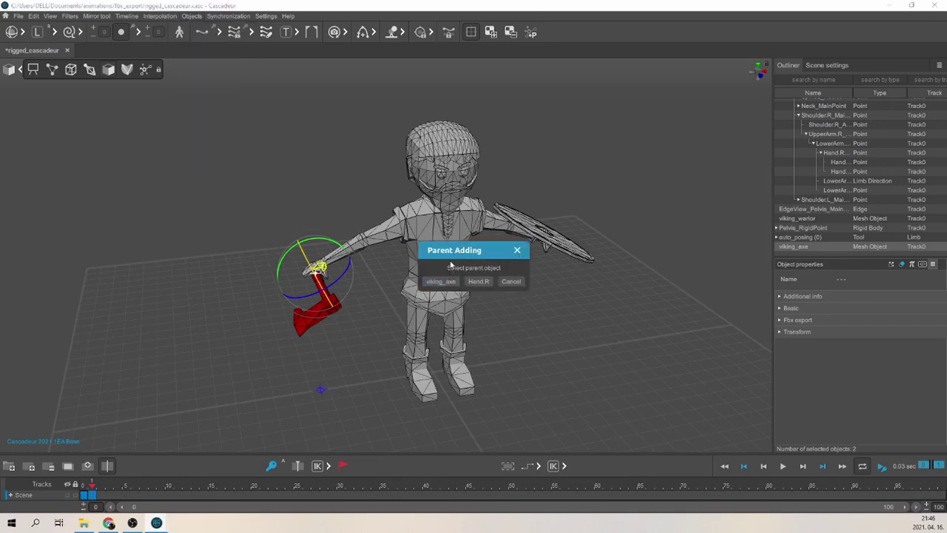
{"action": "left_click", "coordinate": [479, 281]}
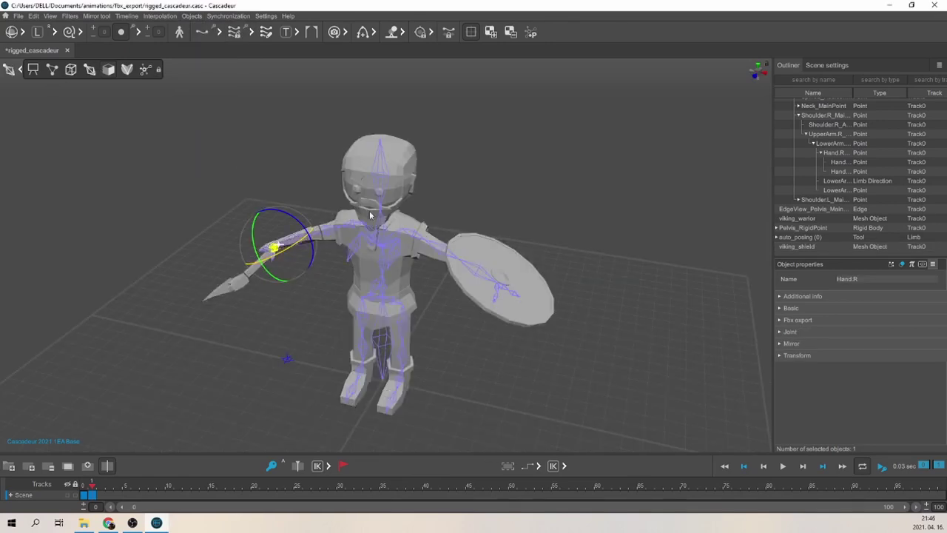
Select Hand.L together with the shield and begin adding a parent to the shield
{"action": "left_click", "coordinate": [482, 277]}
{"action": "left_click", "coordinate": [507, 291]}
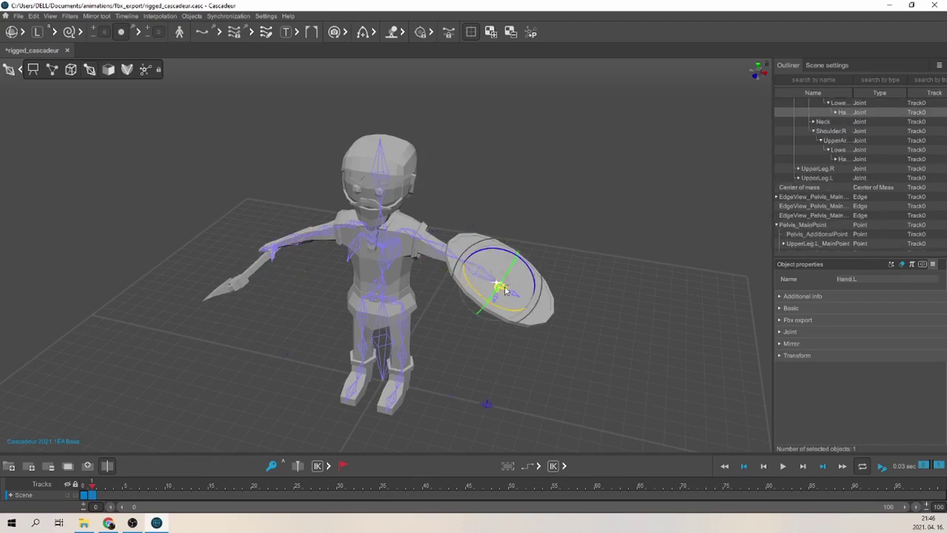
{"action": "left_click", "coordinate": [107, 71]}
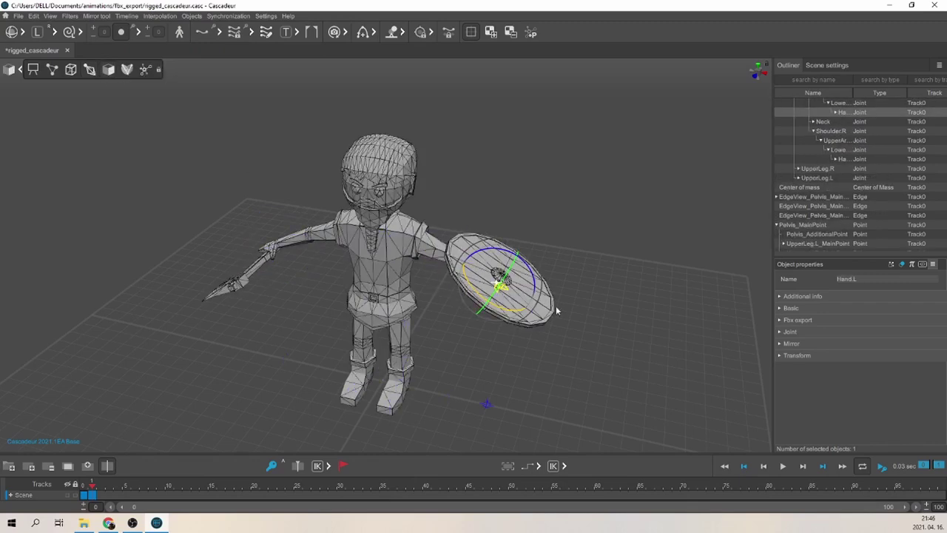
{"action": "left_click", "coordinate": [545, 311]}
{"action": "left_click", "coordinate": [192, 16]}
{"action": "mouse_move", "coordinate": [217, 140]}
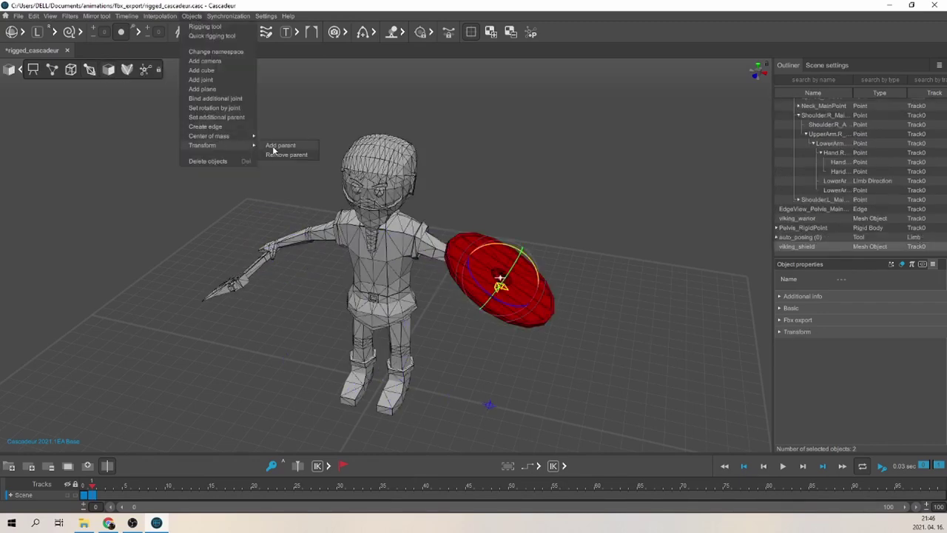
{"action": "left_click", "coordinate": [272, 146]}
Parent the shield to the left hand, lean the body forward and lower the axe arm
{"action": "left_click", "coordinate": [480, 282]}
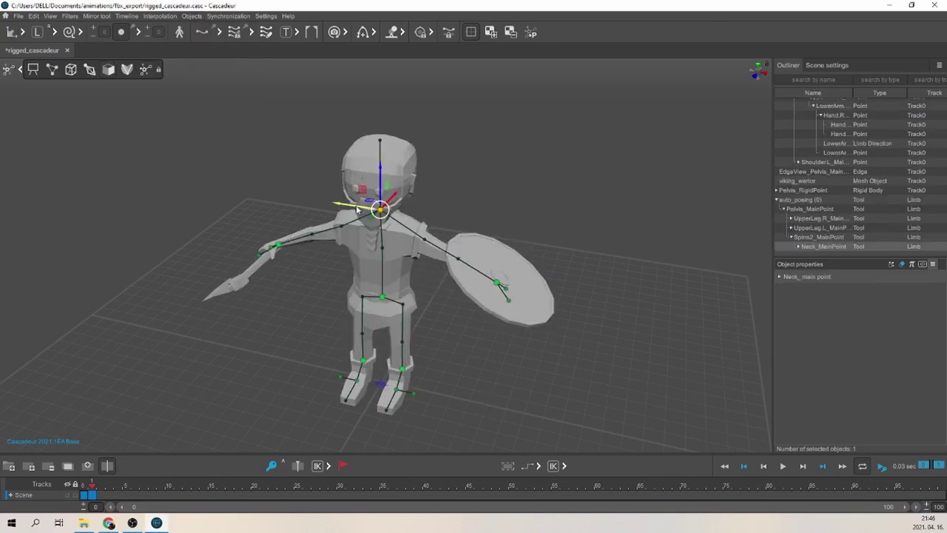
{"action": "mouse_move", "coordinate": [338, 208]}
{"action": "left_mouse_down"}
{"action": "mouse_move", "coordinate": [347, 198]}
{"action": "mouse_move", "coordinate": [319, 202]}
{"action": "mouse_move", "coordinate": [449, 216]}
{"action": "mouse_move", "coordinate": [349, 208]}
{"action": "left_mouse_up"}
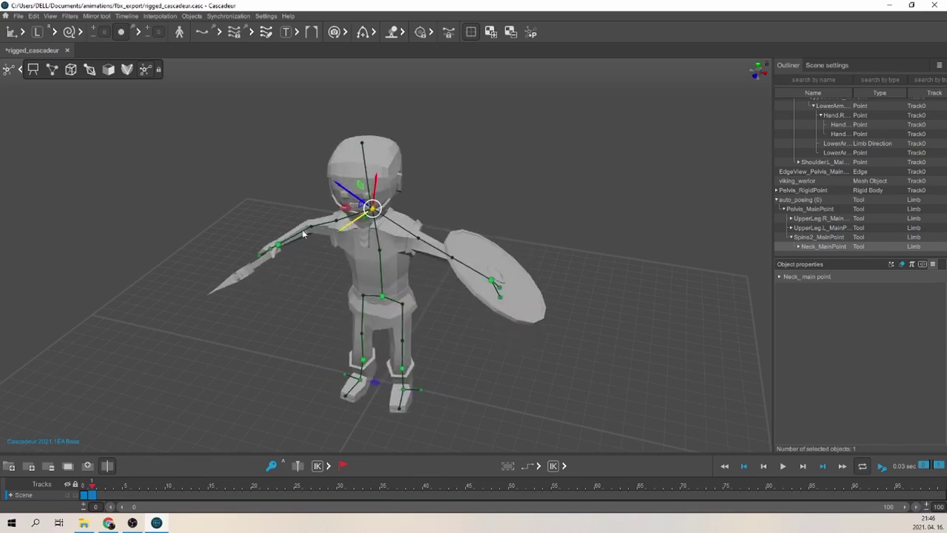
{"action": "left_click", "coordinate": [278, 246]}
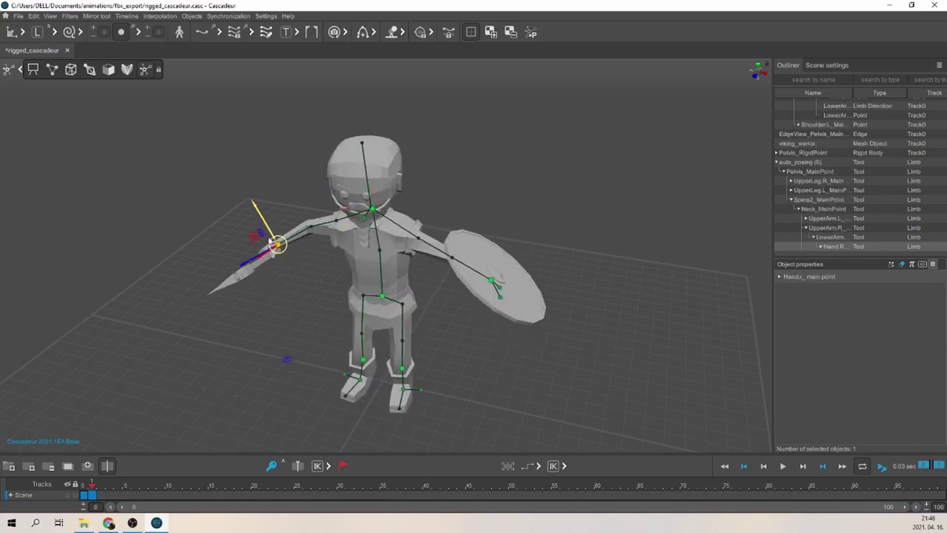
{"action": "left_click_drag", "start_coordinate": [263, 219], "coordinate": [382, 251]}
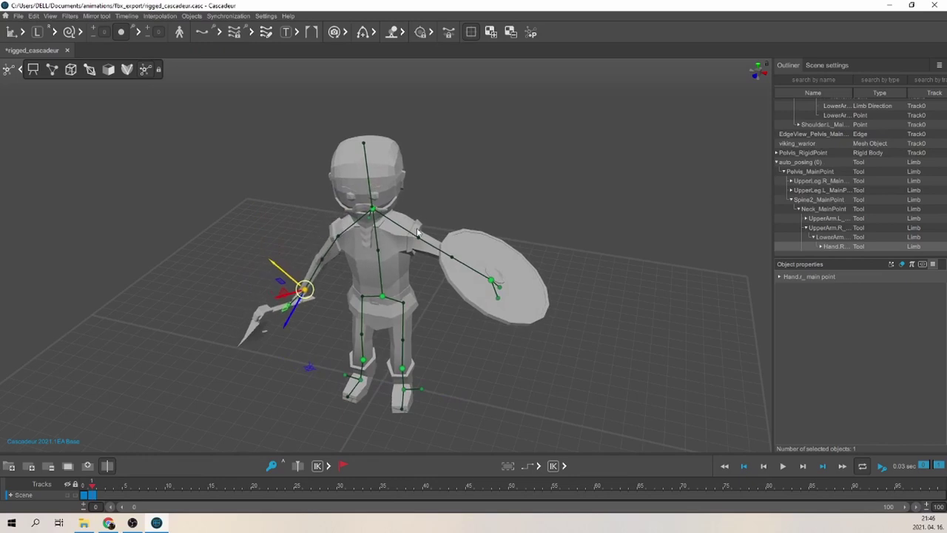